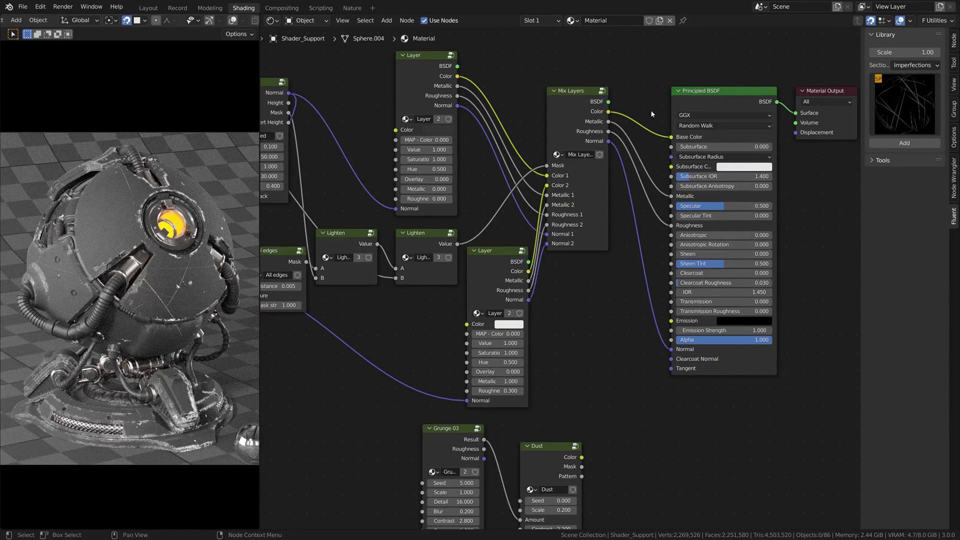
- Cut the links between Mix Layers and Principled BSDF and place another Mix Layers node between them
ctrl+right_drag(623, 255, 622, 256)
key(shift+a)
click(523, 261)
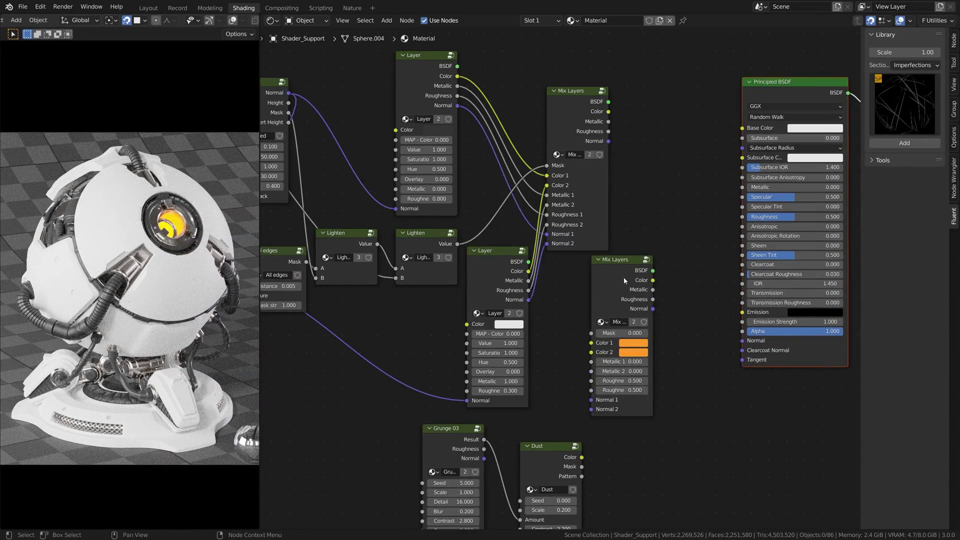
click(674, 124)
- Chain both Mix Layers nodes into Principled BSDF through Color, Metallic, Roughness and Normal, and link Dust's Mask to the new node's Mask
drag(609, 111, 644, 213)
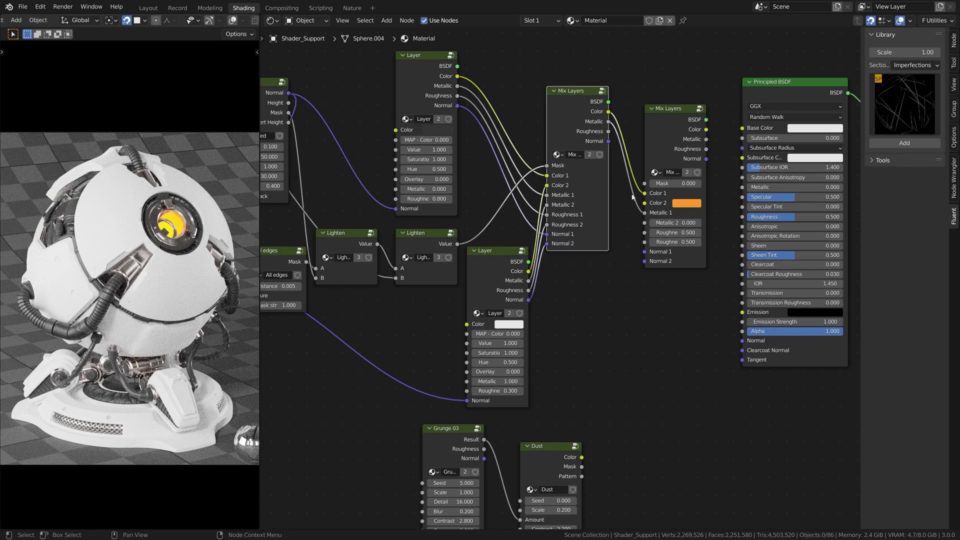
drag(609, 131, 645, 251)
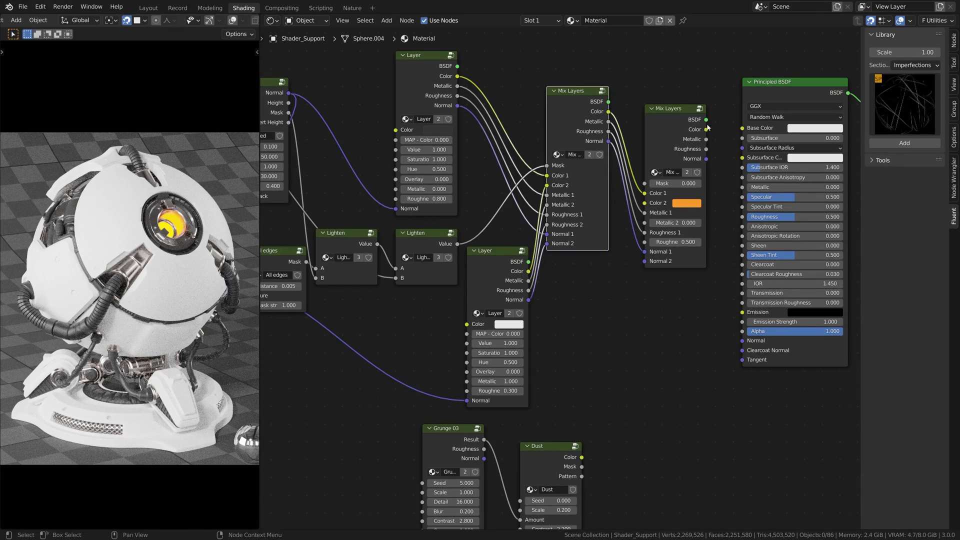
drag(706, 129, 742, 217)
drag(706, 139, 742, 187)
drag(706, 158, 742, 340)
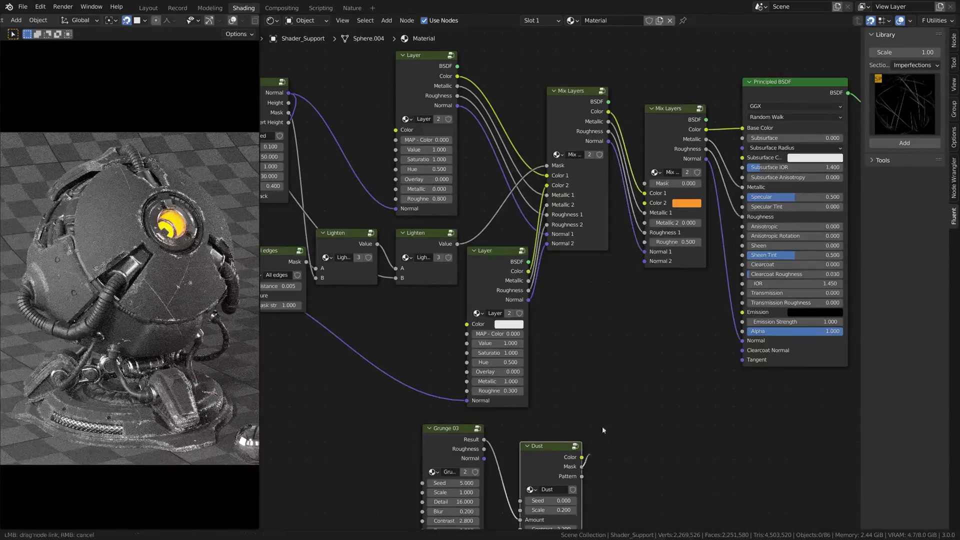
drag(581, 467, 644, 184)
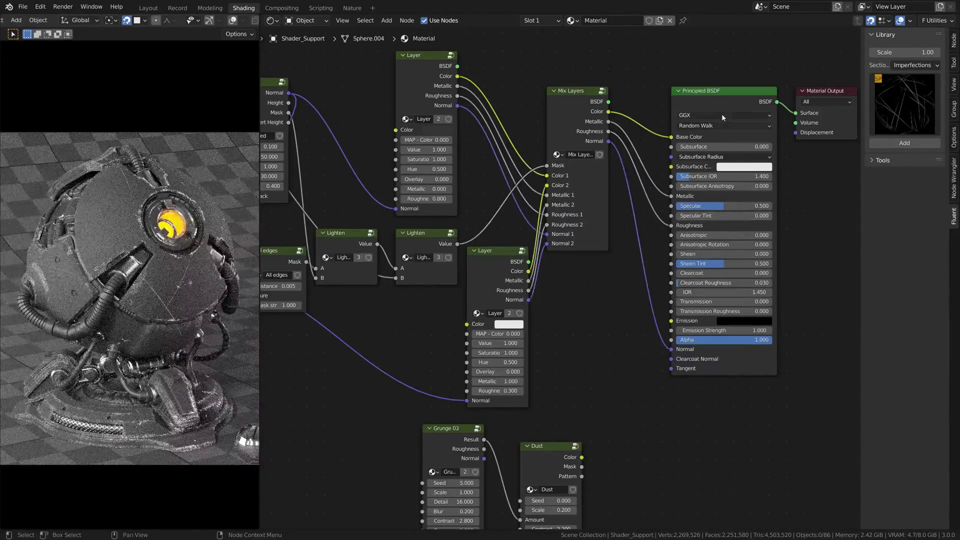
- Insert a second Mix Layers node automatically between the existing Mix Layers node and Principled BSDF using Fluent
key(shift+f)
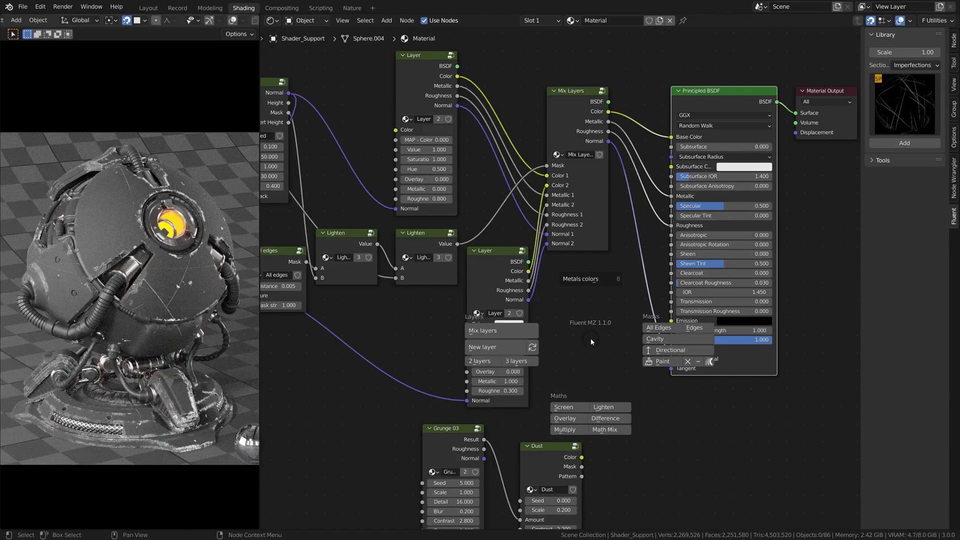
click(503, 332)
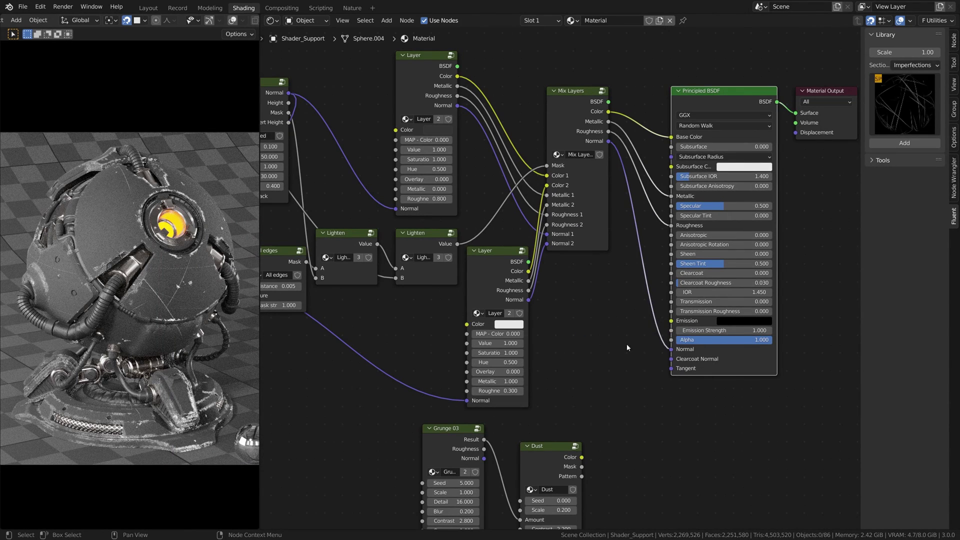
click(736, 98)
key(shift+f)
click(613, 418)
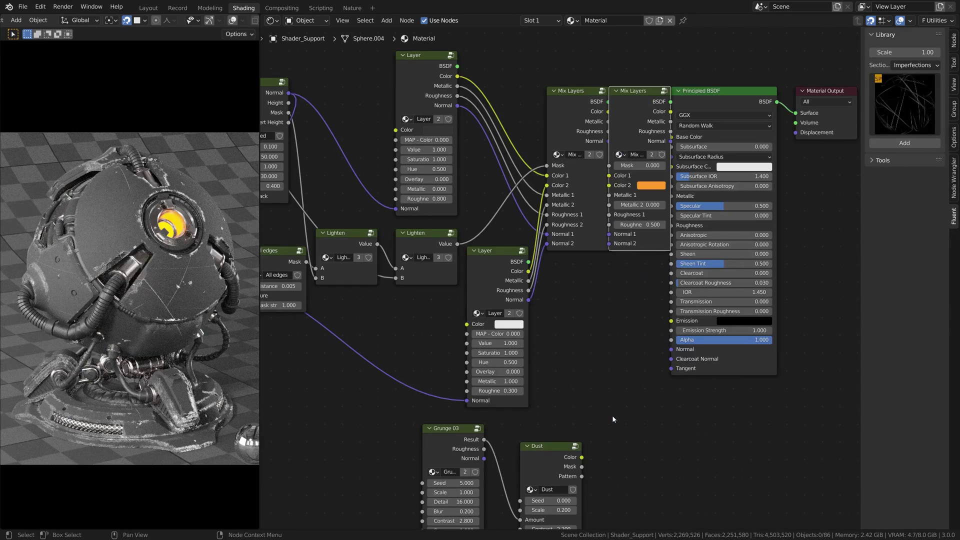
- Space out the new Mix Layers node and Principled BSDF, and link Dust's Color to Color 2 and its Mask to Mask
click(754, 102)
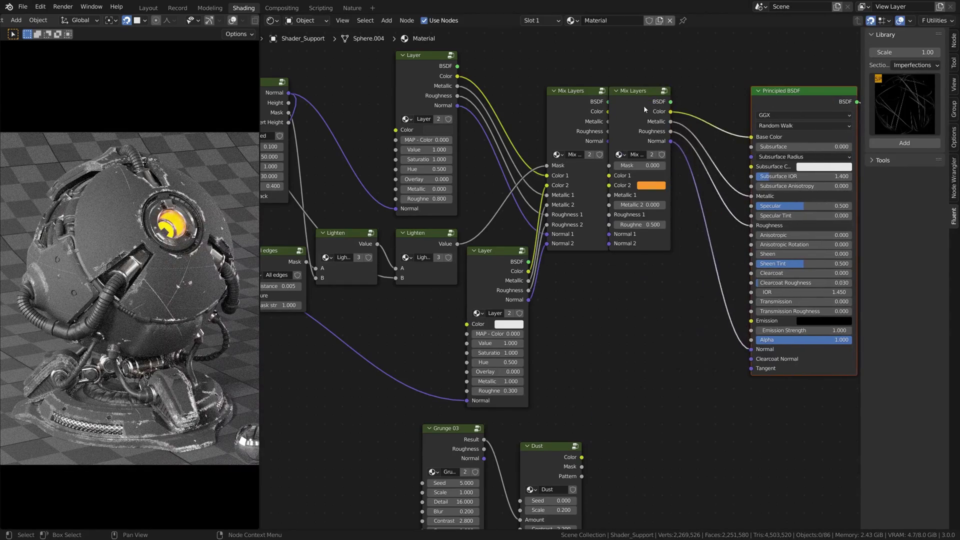
drag(635, 90, 680, 144)
drag(582, 457, 654, 238)
drag(581, 466, 655, 219)
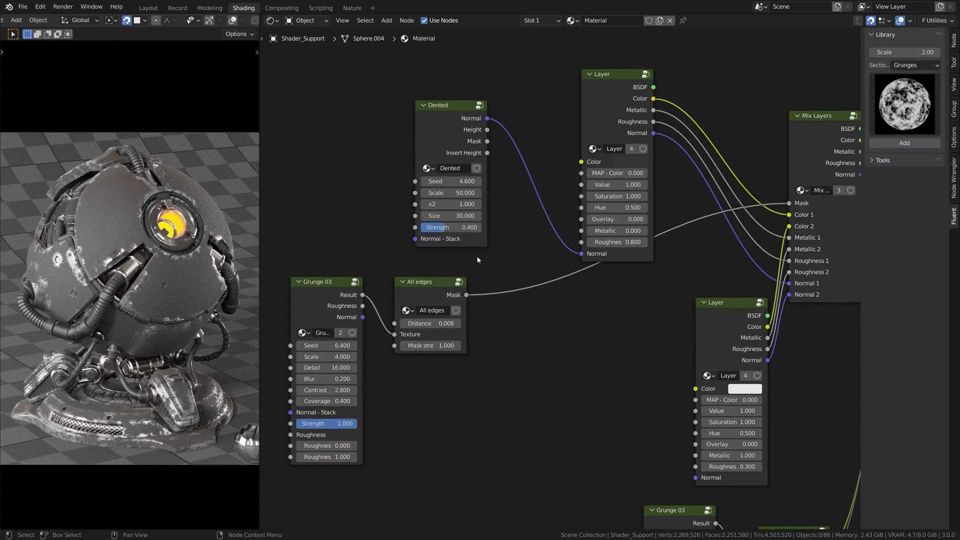
- Try the Dented mask as the Mix Layers mask, and reconnect the All edges mask in its place
drag(488, 144, 789, 203)
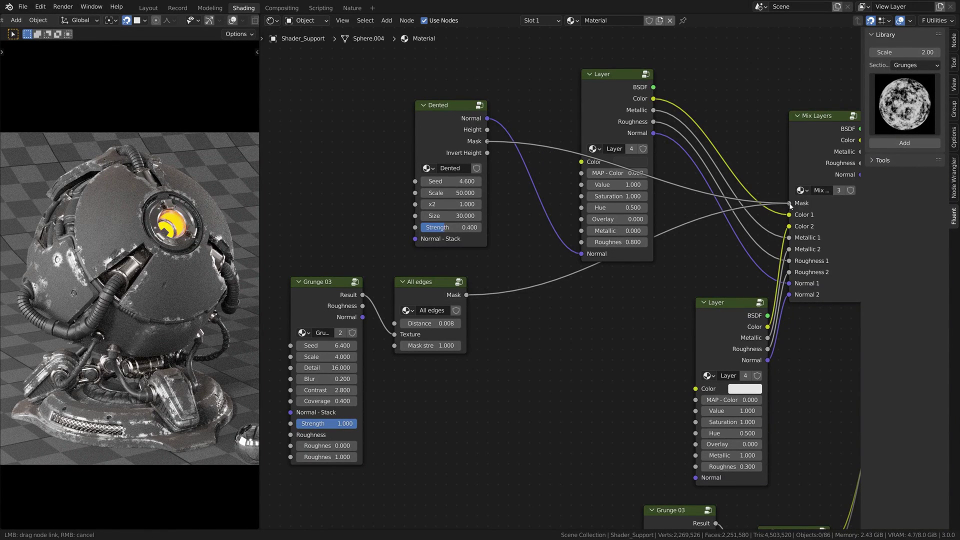
drag(467, 295, 789, 203)
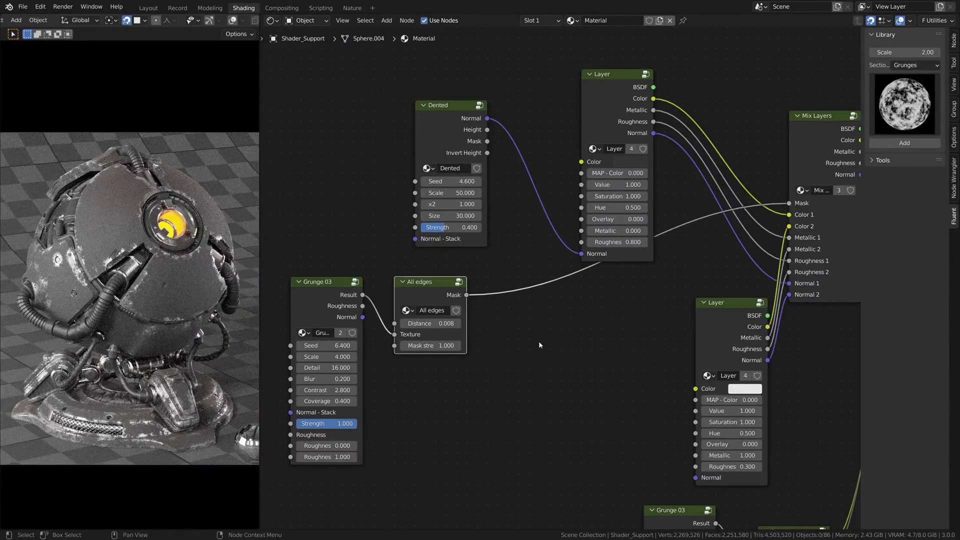
- Combine the Dented and All edges masks through Lighten, Difference and Math Mix nodes
key(shift+f)
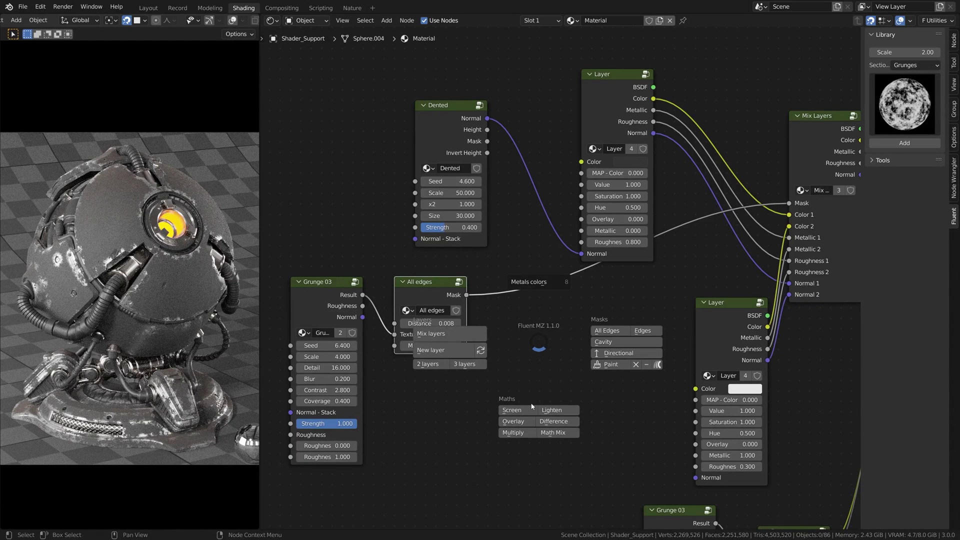
click(559, 440)
- Preview the Lighten, Difference and Math Mix nodes in turn and raise Math Mix's Mix value to compare the combined masks
ctrl+shift+click(578, 330)
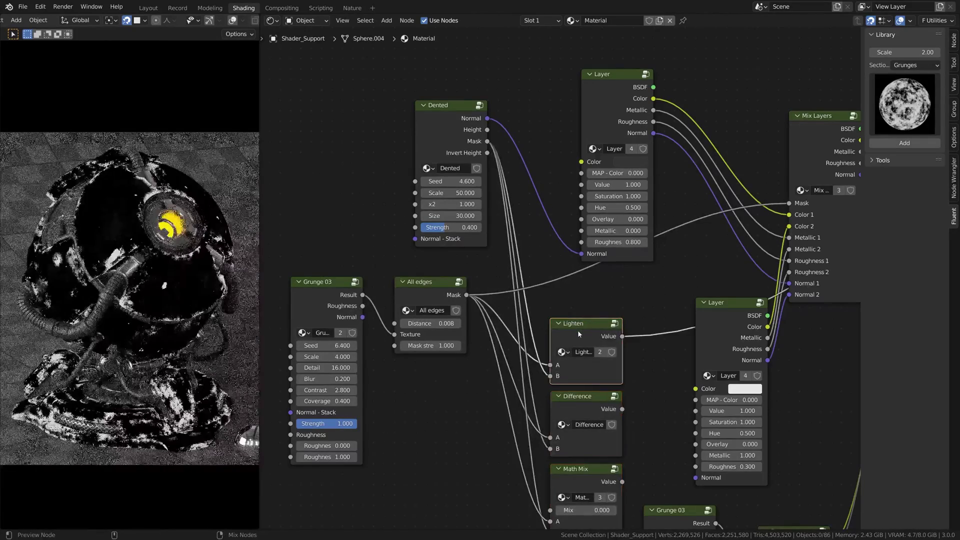
middle_drag(544, 382, 536, 295)
scroll(536, 298, up, 1)
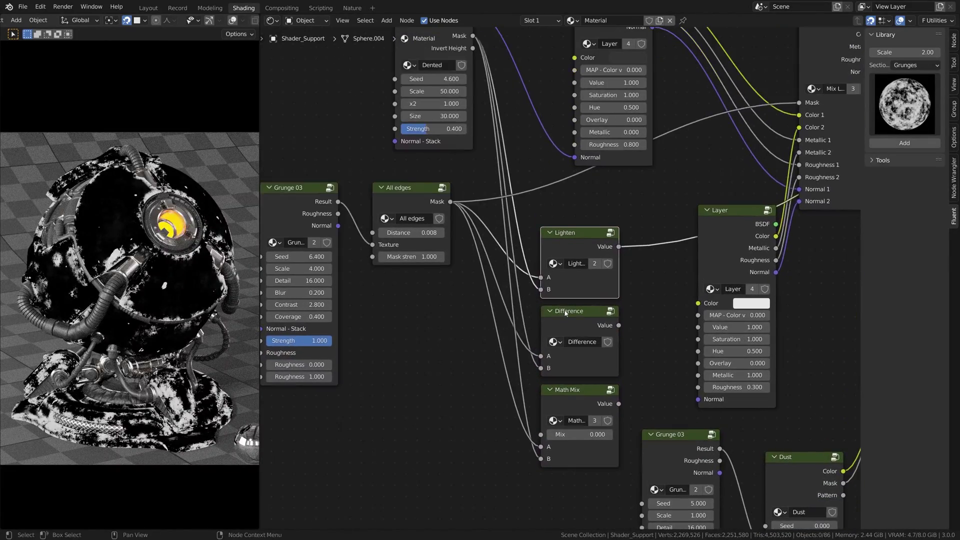
ctrl+shift+click(567, 312)
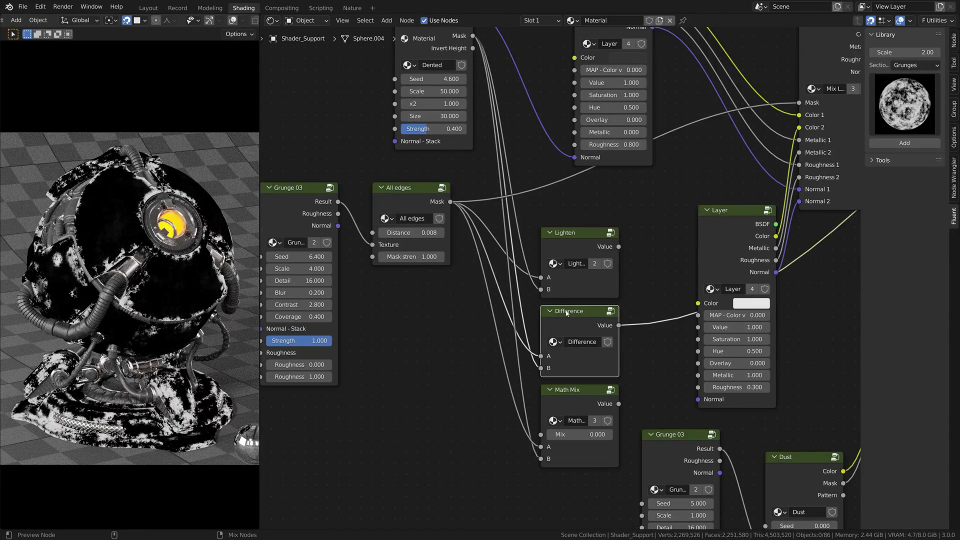
ctrl+shift+click(576, 396)
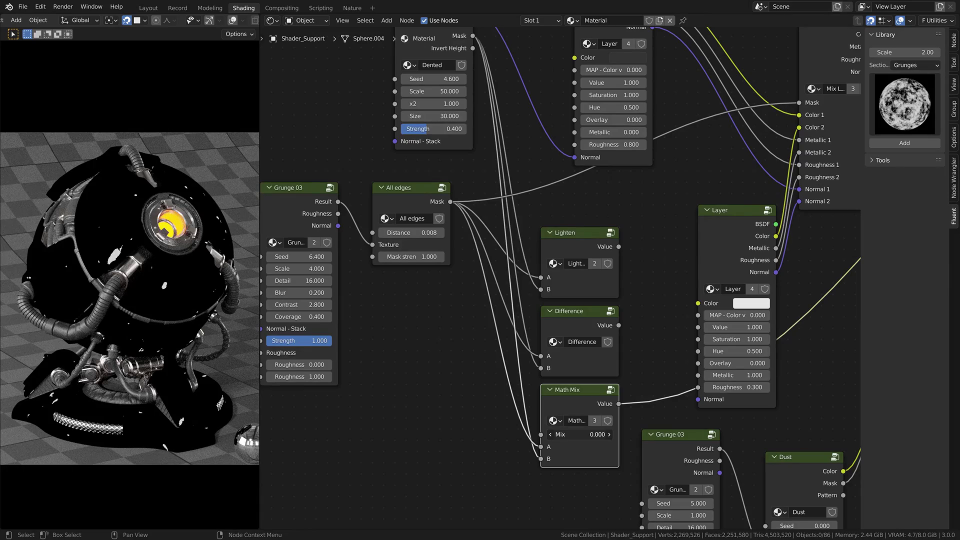
drag(580, 434, 607, 435)
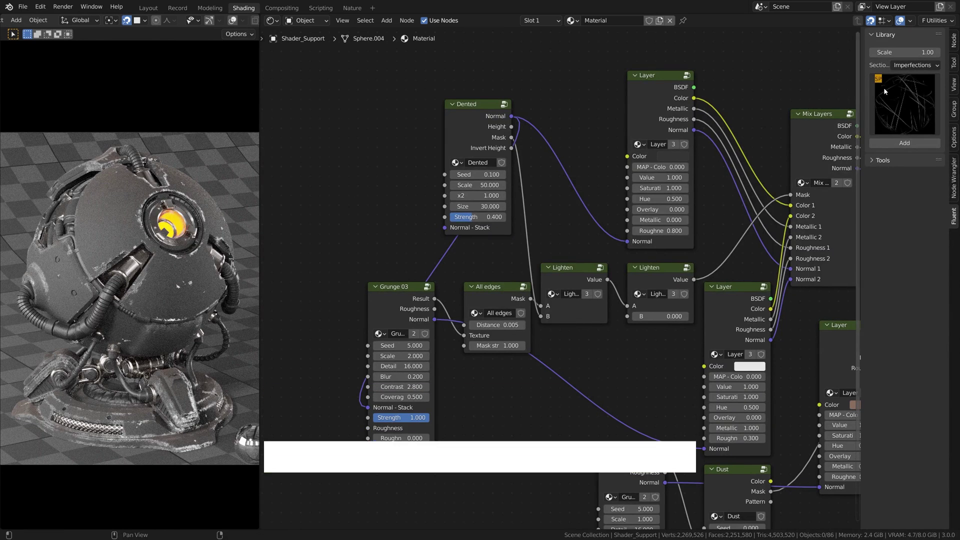
- Choose the Scratches long texture from the Imperfections section of the library
click(905, 91)
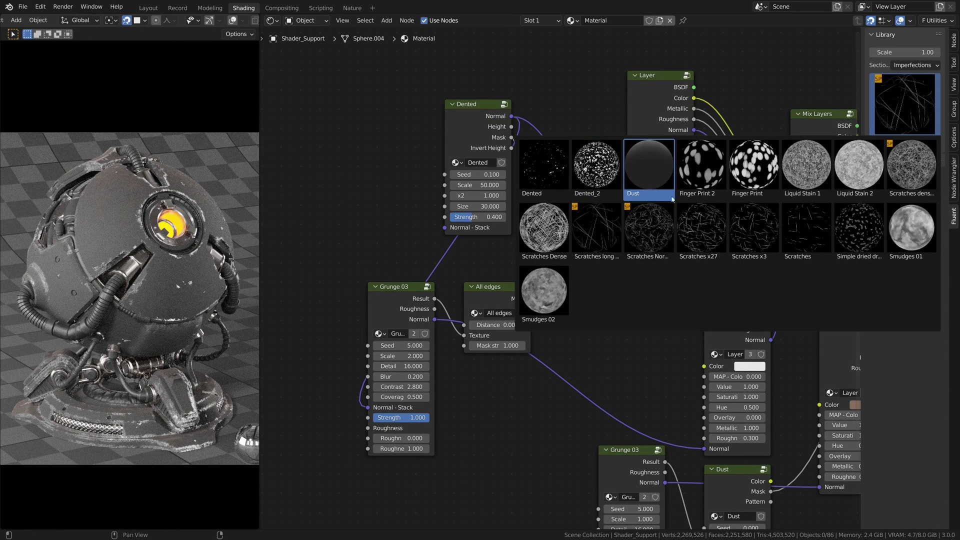
click(604, 233)
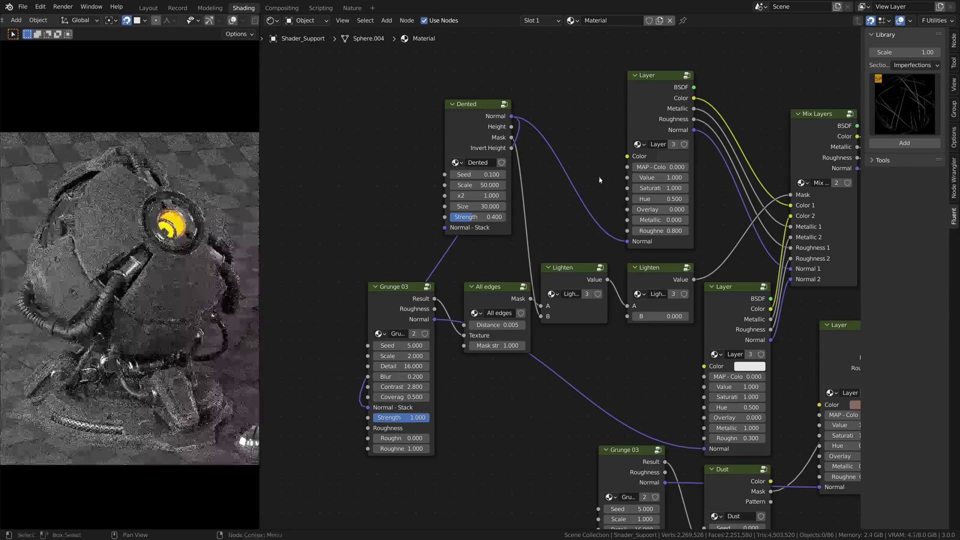
middle_drag(604, 233, 353, 33)
drag(628, 177, 795, 177)
key(x)
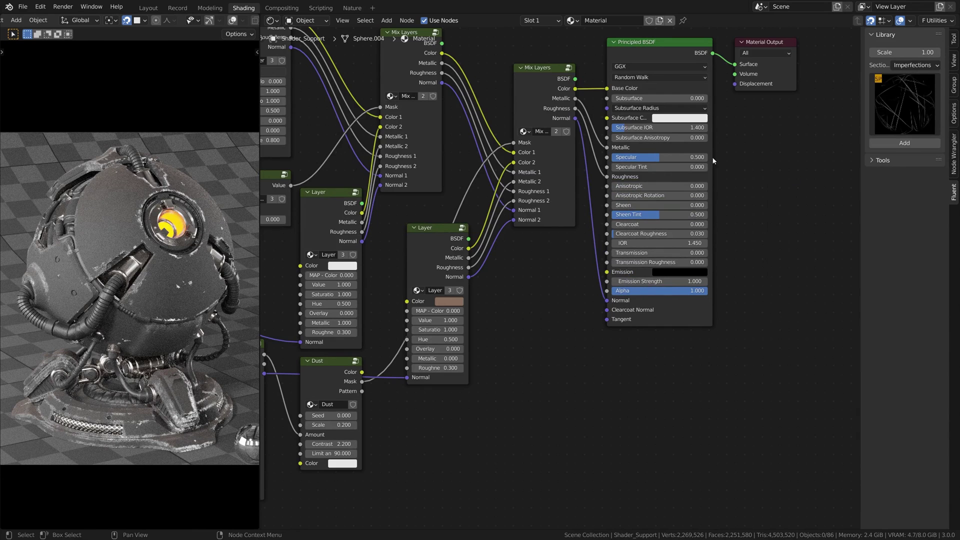
- Add the Scratches long node beside Dented and link its Normal to Dented's Normal - Stack
middle_drag(448, 94, 307, 160)
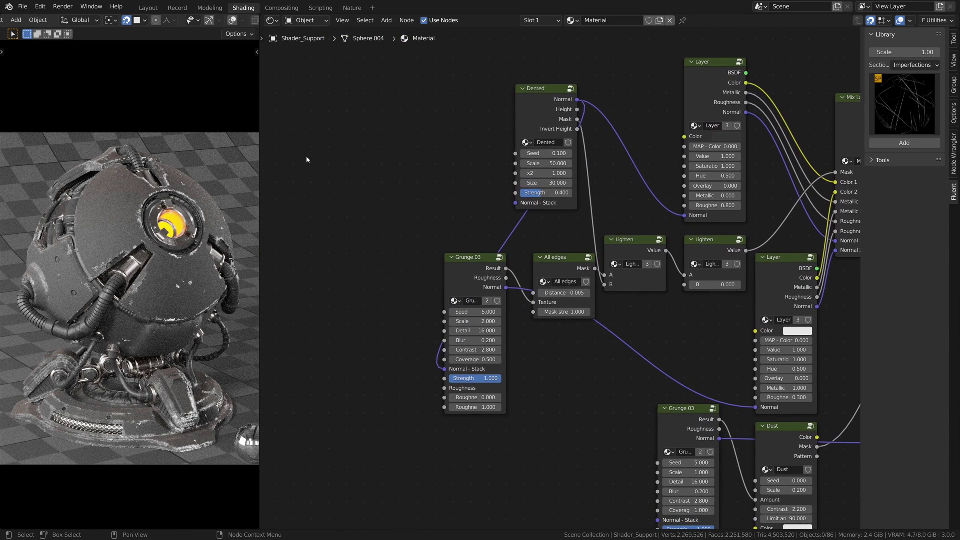
middle_drag(523, 91, 551, 111)
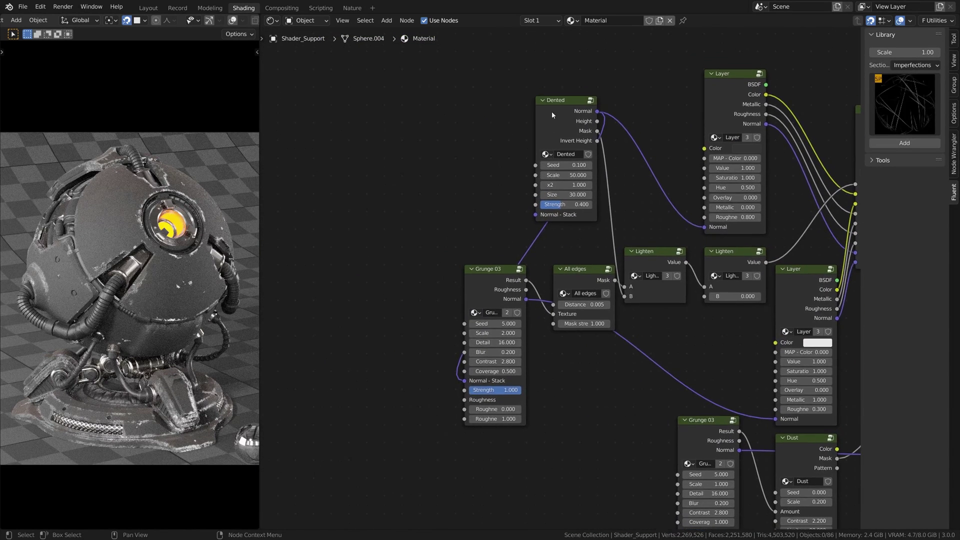
click(553, 110)
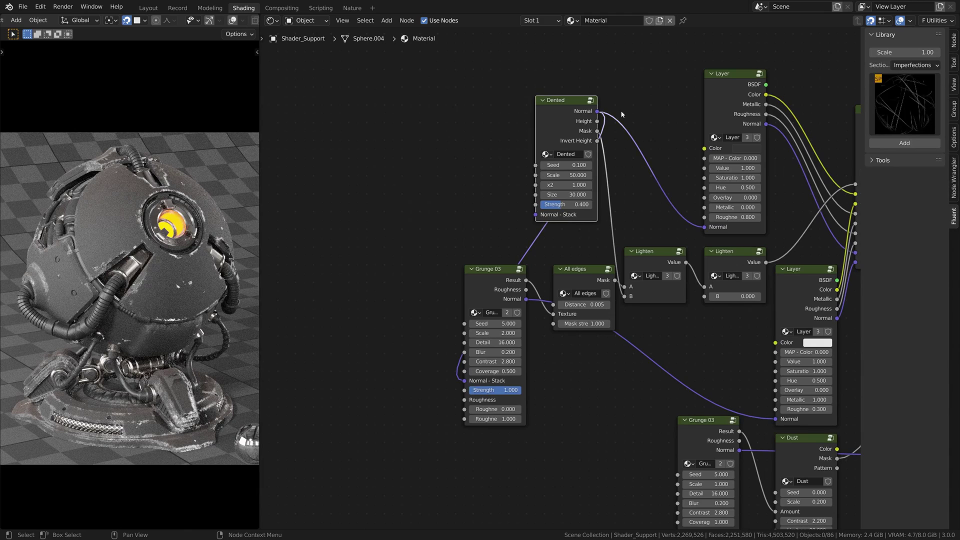
click(904, 143)
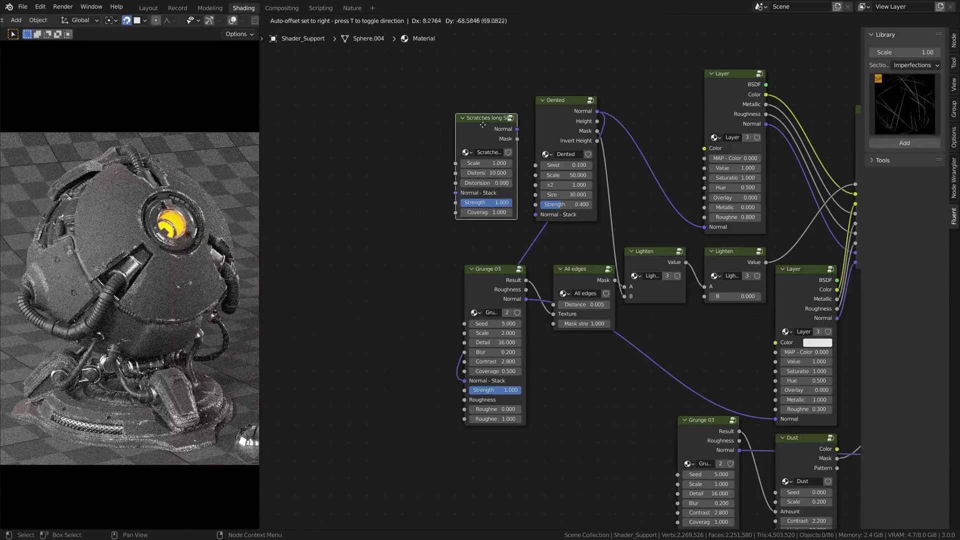
click(486, 116)
drag(490, 111, 536, 215)
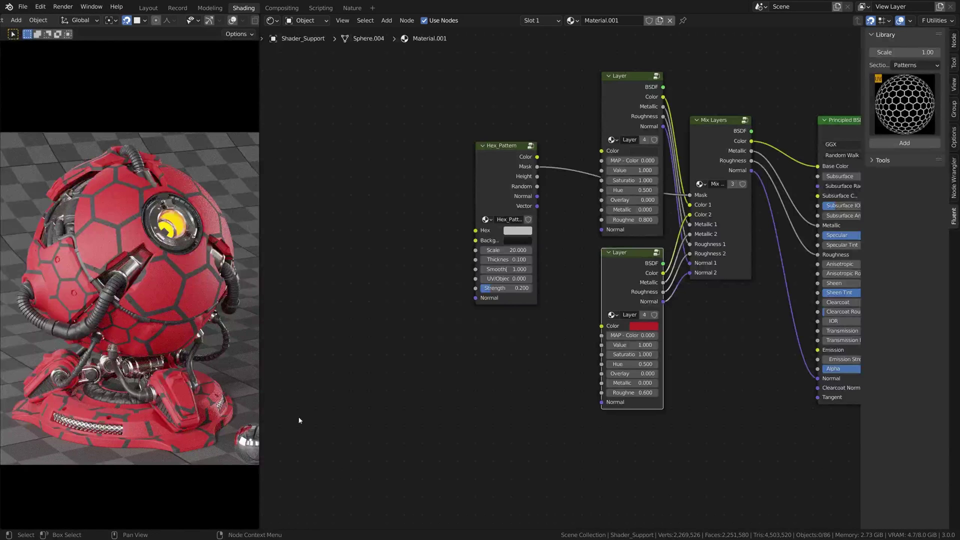
- Swap the order of the two Layer nodes feeding the Mix Layers node
click(619, 94)
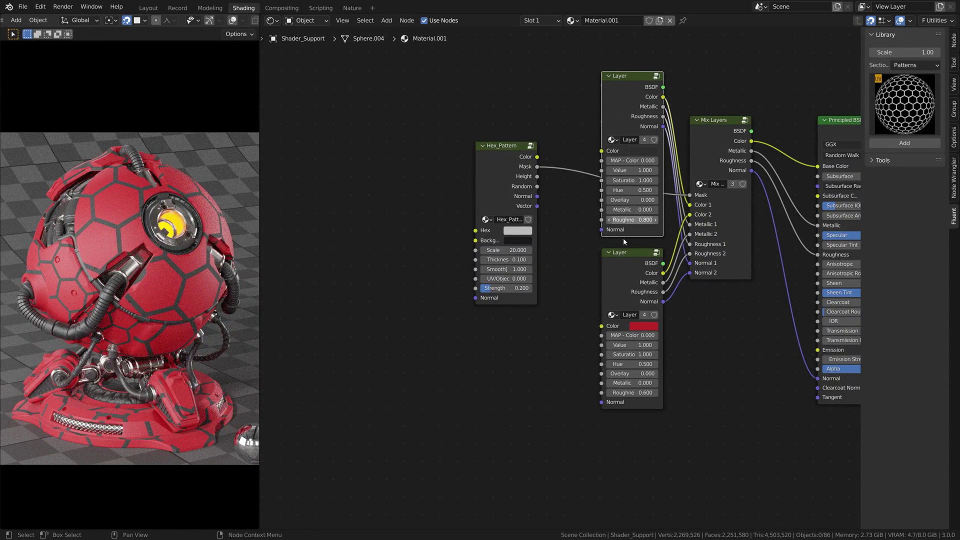
shift+click(617, 276)
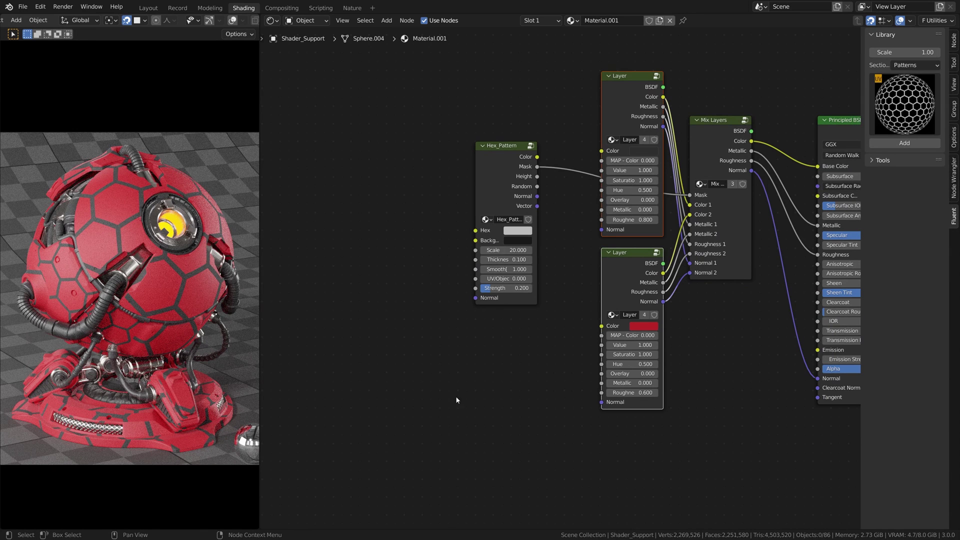
key(shift+f)
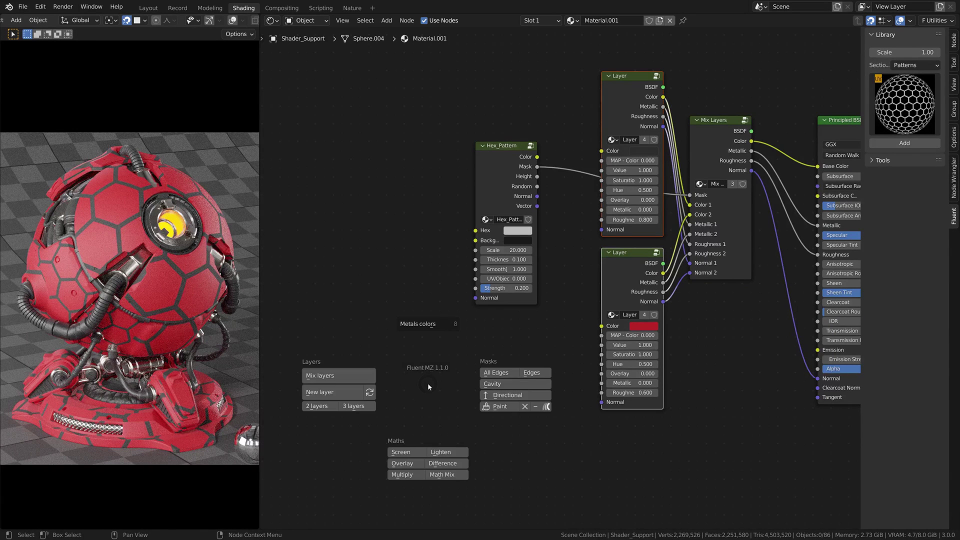
click(370, 393)
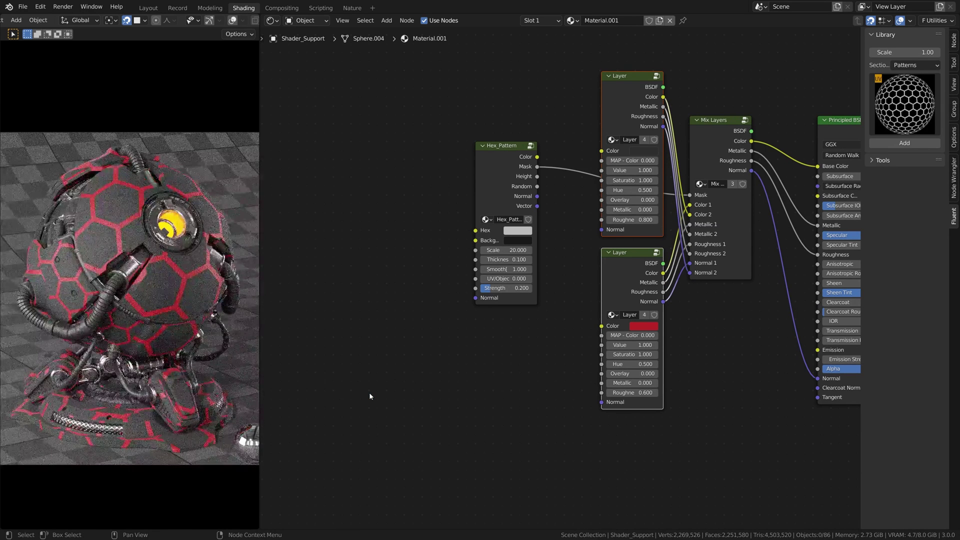
- Replace the Hex_Pattern node with an All Edges mask node linked to the Mix Layers Mask
key(x)
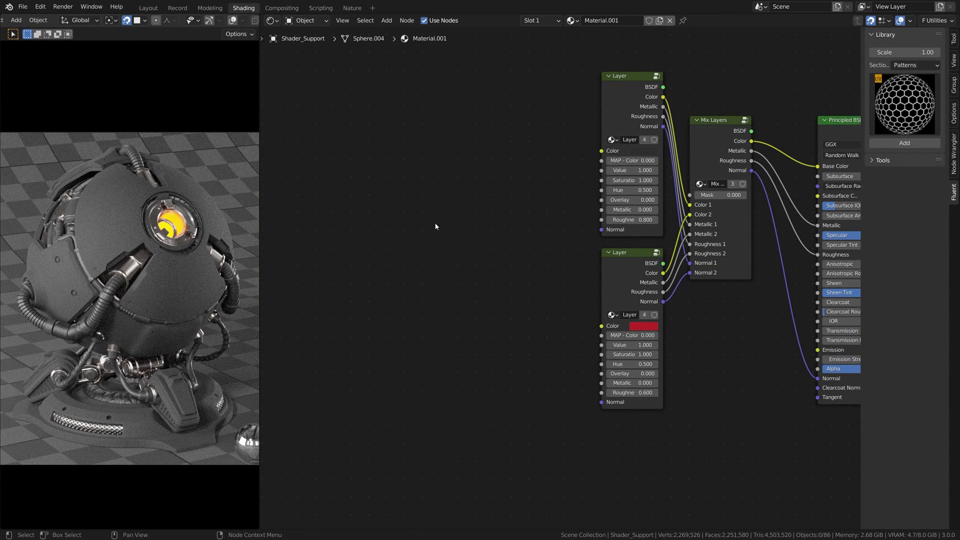
key(shift+f)
click(495, 214)
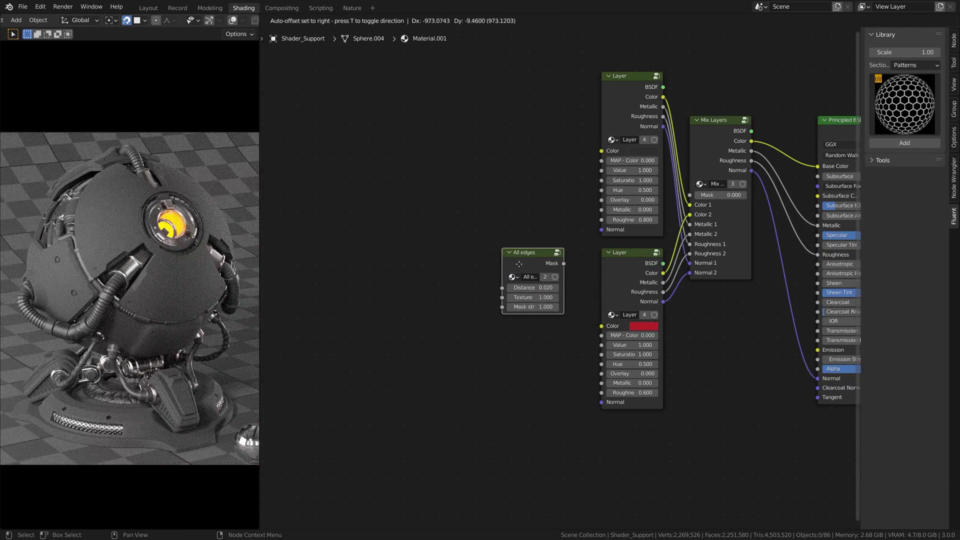
click(500, 260)
drag(510, 255, 697, 199)
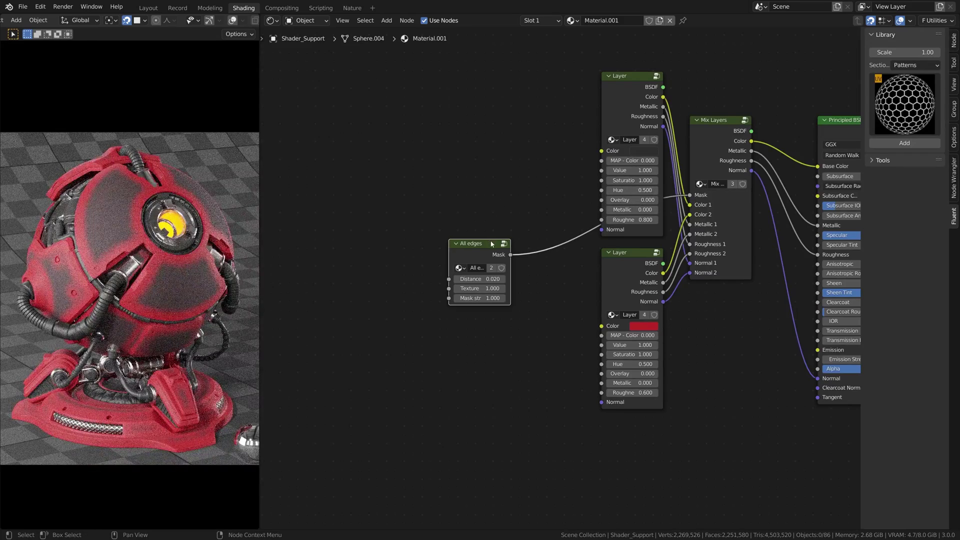
- Delete the All edges node and add a new All edges mask linked automatically to the Mix Layers node's Mask
key(x)
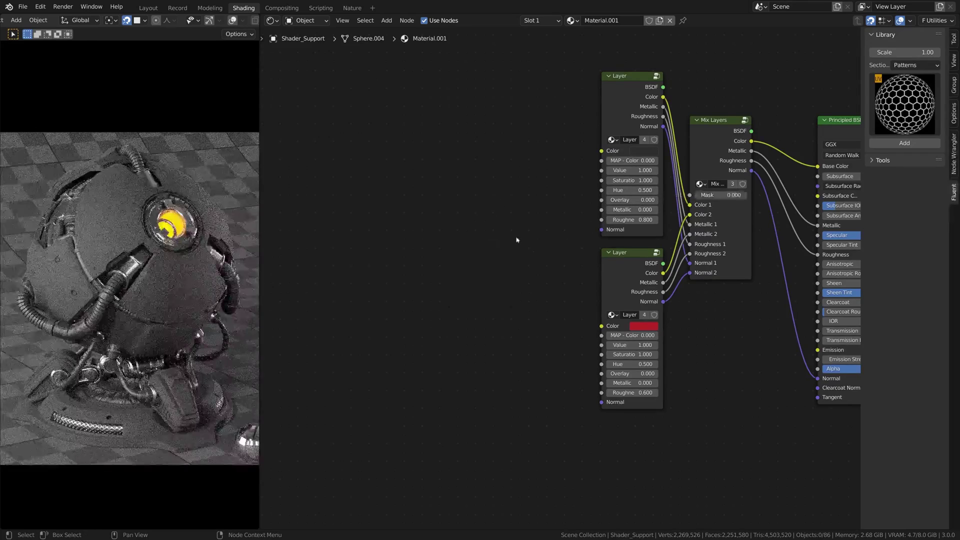
drag(707, 128, 712, 133)
key(shift+f)
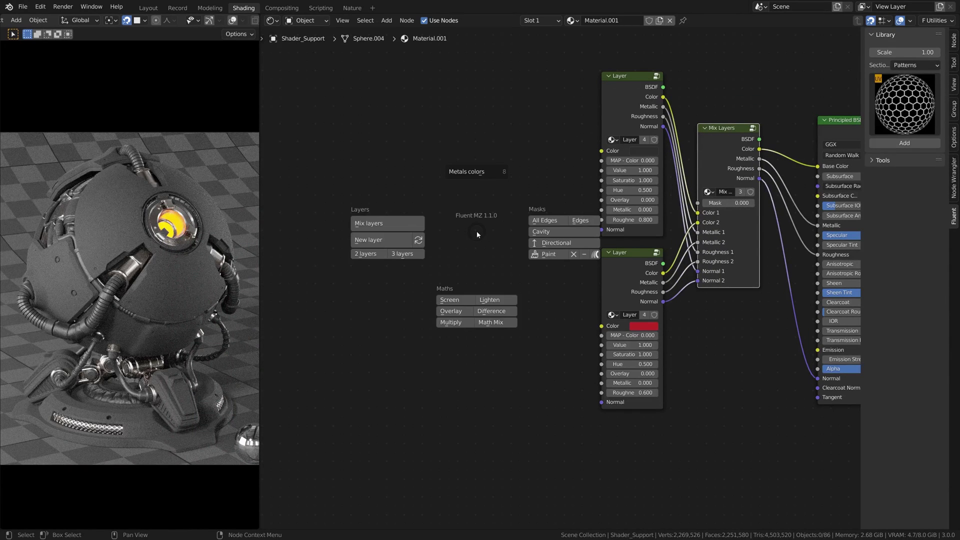
click(545, 220)
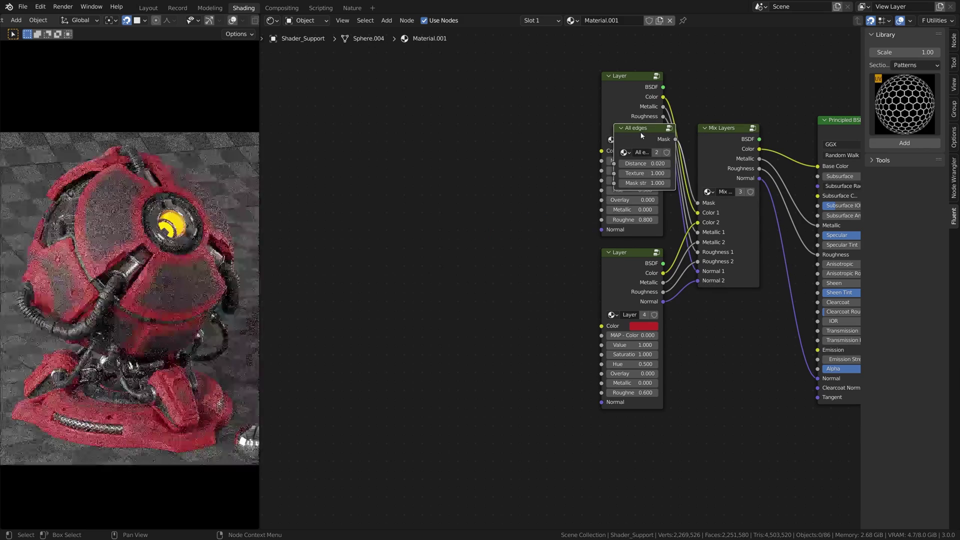
click(491, 260)
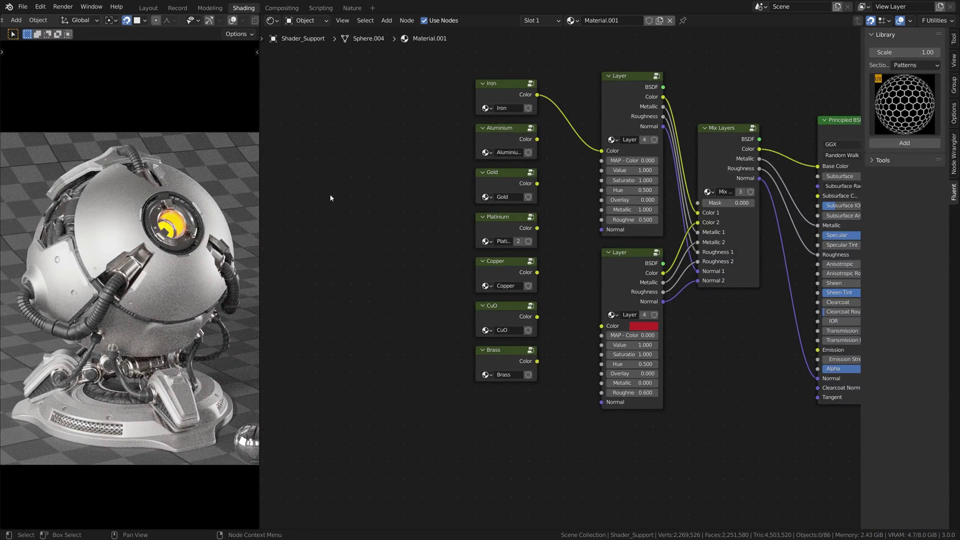
- Add a Silver metal color node and place it below the Brass node
key(f)
click(330, 135)
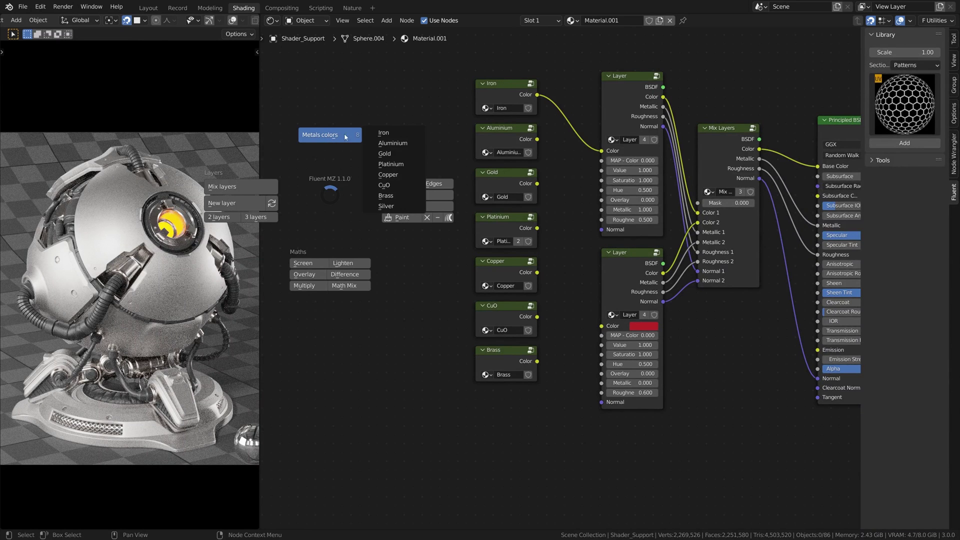
click(389, 207)
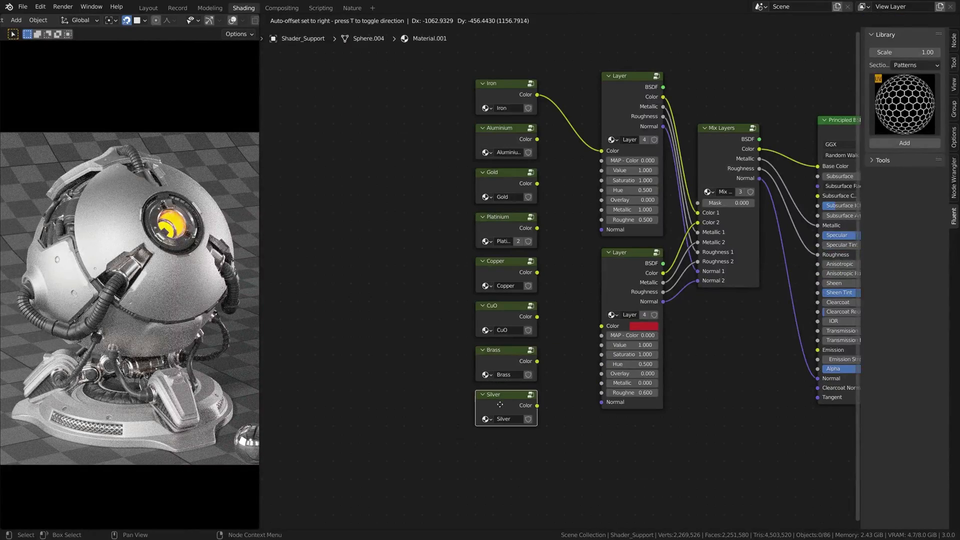
click(535, 406)
- Link the Silver, Aluminium, Gold, Platinium and Copper colors one after another to the upper Layer's Color input
drag(537, 405, 602, 150)
drag(537, 139, 602, 151)
drag(537, 184, 601, 151)
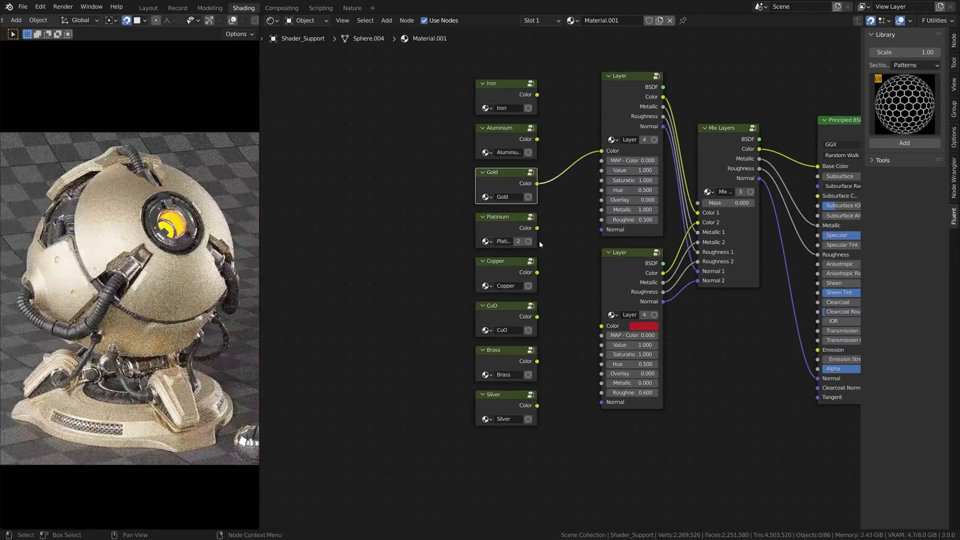
drag(537, 228, 602, 150)
drag(537, 273, 601, 151)
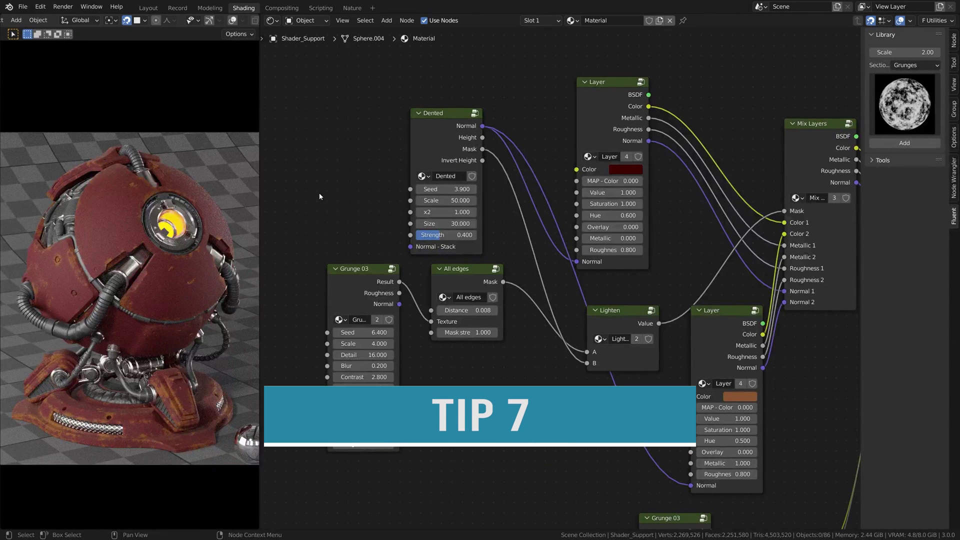
- Add a Grunge 03 node from the Grunges library section for the dark red Layer and link its Result to MAP - Color variation
click(596, 123)
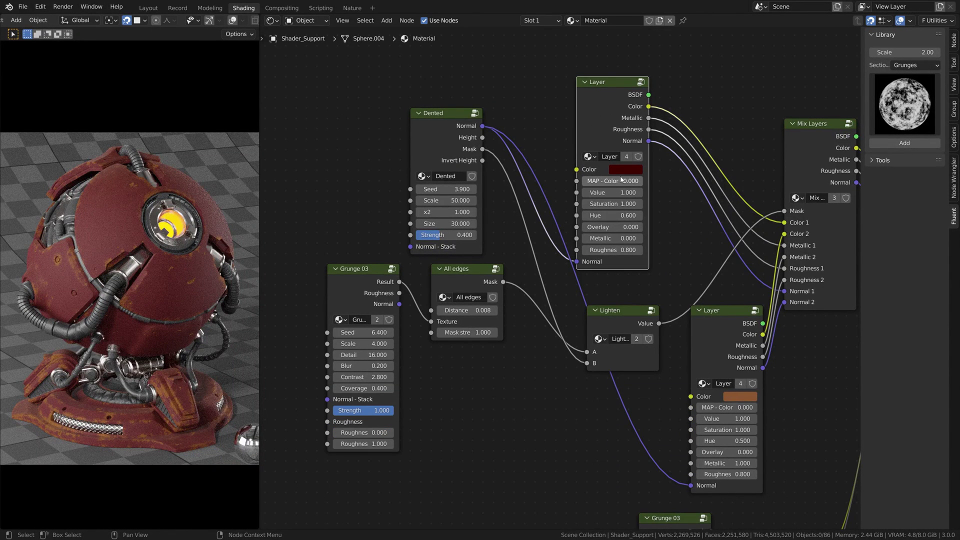
click(911, 99)
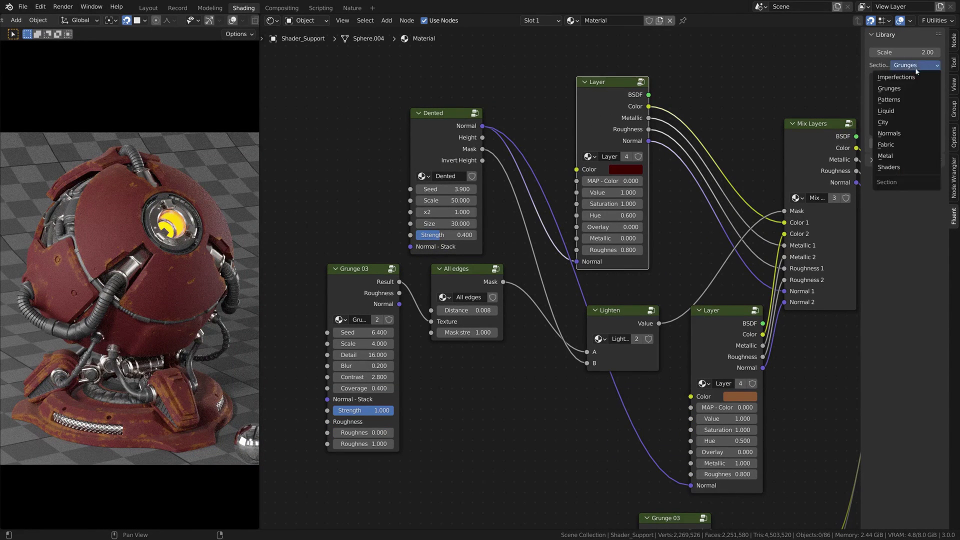
click(894, 98)
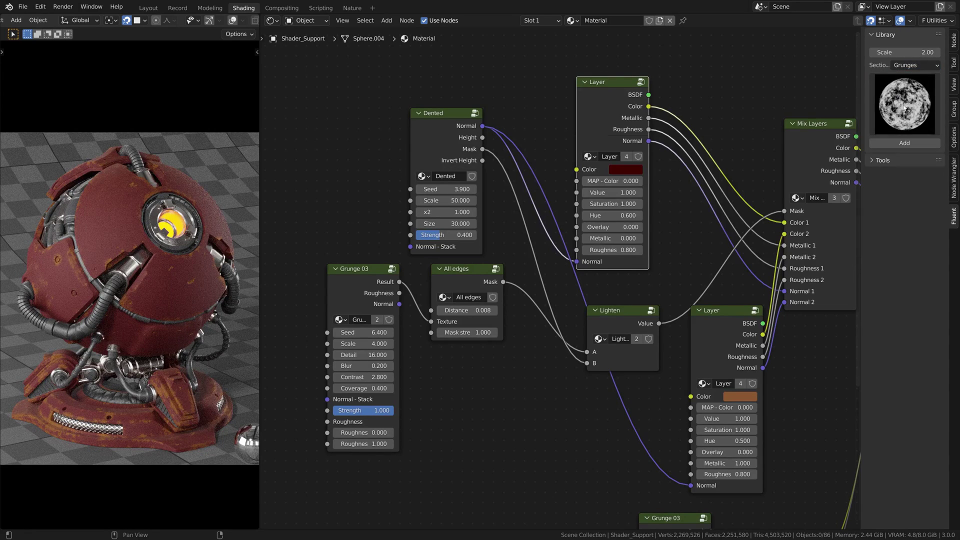
click(904, 107)
click(703, 167)
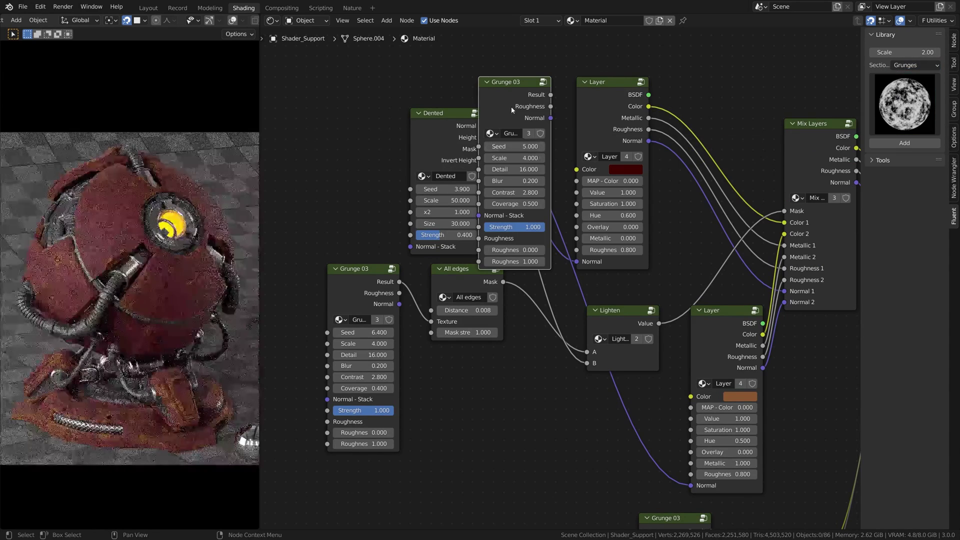
drag(511, 109, 581, 180)
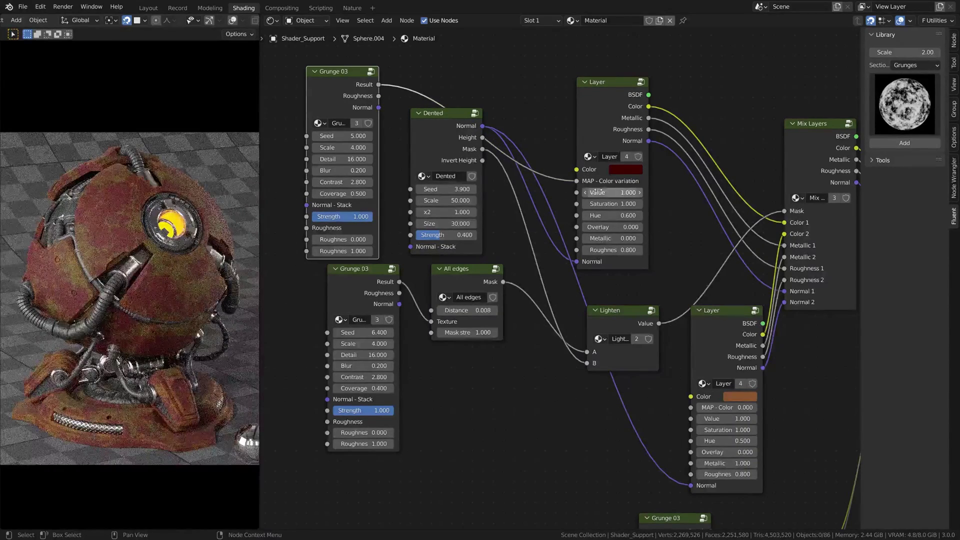
- Raise the dark red Layer's Saturation to 1.2 and its Hue to 0.8
click(639, 204)
click(639, 204)
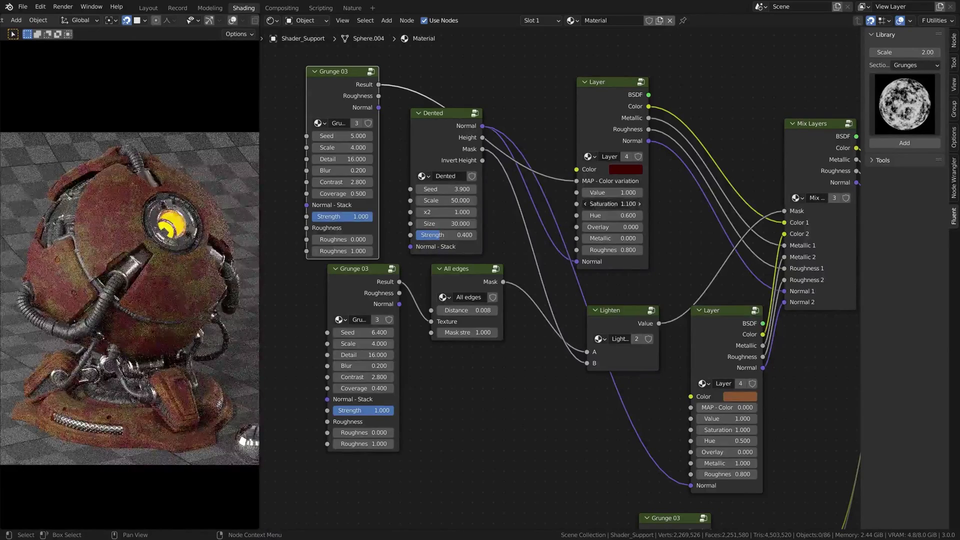
click(640, 215)
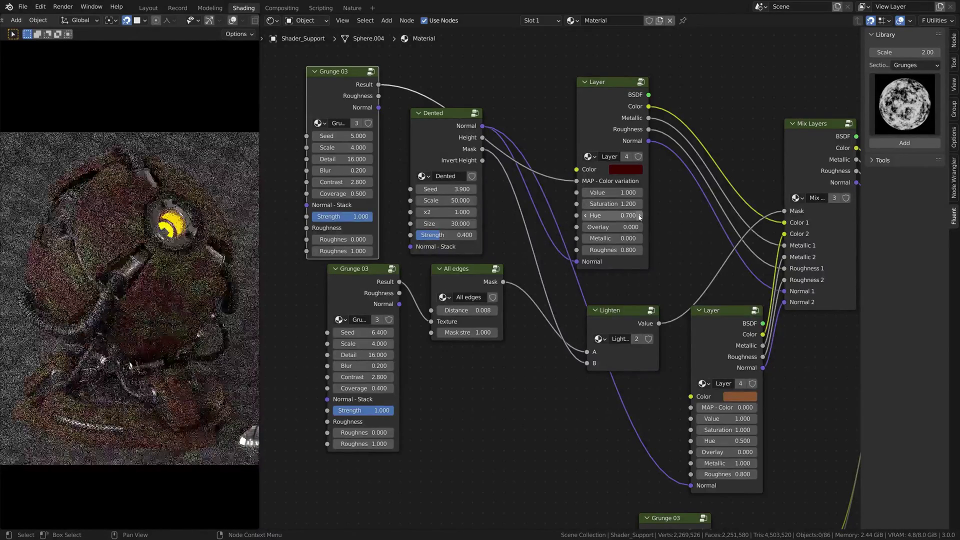
click(639, 216)
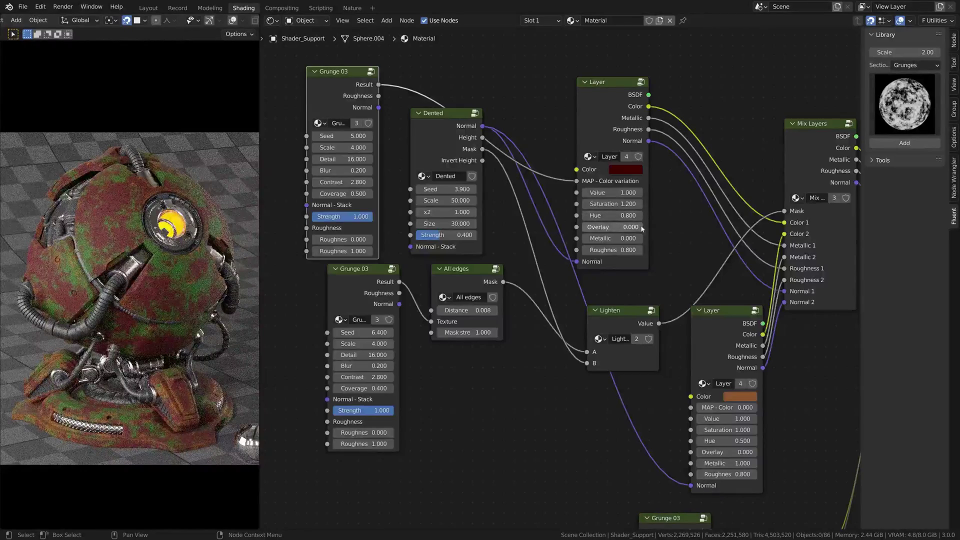
- Try lower Hue values on the dark red Layer and set its Hue to 0.55
click(585, 215)
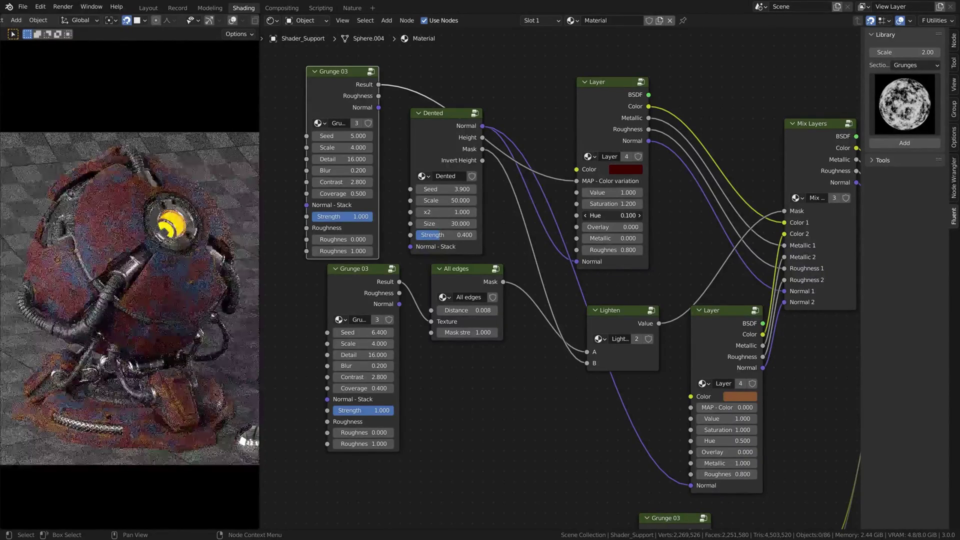
drag(625, 215, 613, 215)
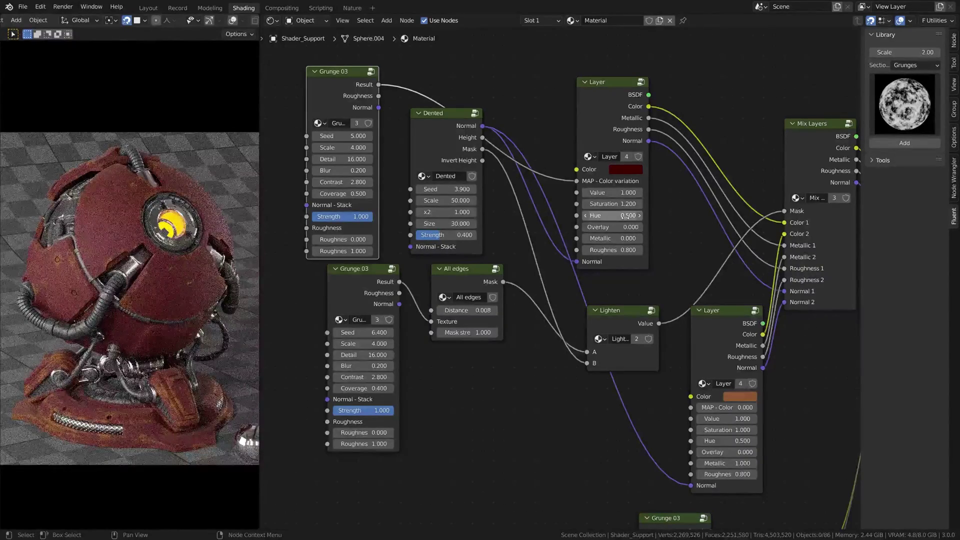
click(619, 215)
text(5)
key(Return)
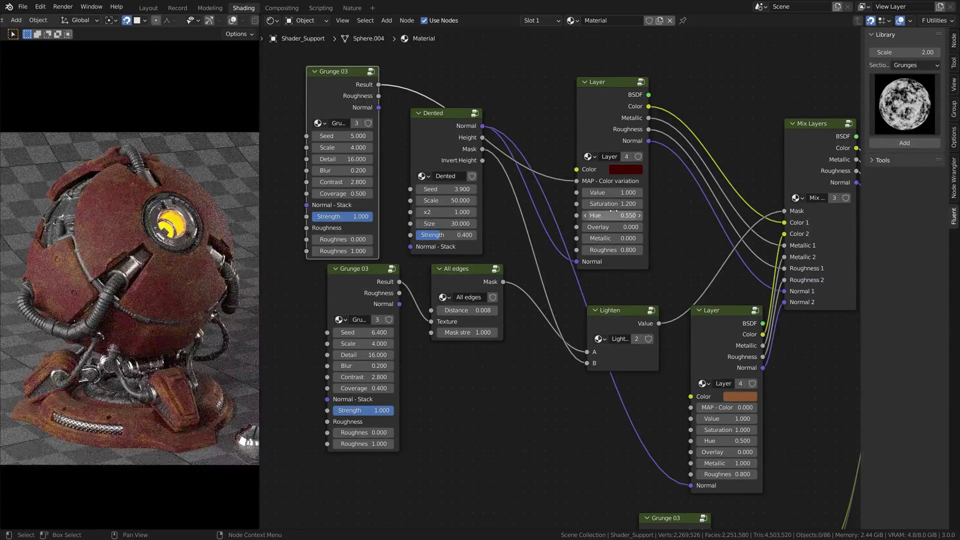
- Set the Coverage of the Grunge 03 node feeding the color variation to 0.5
click(343, 194)
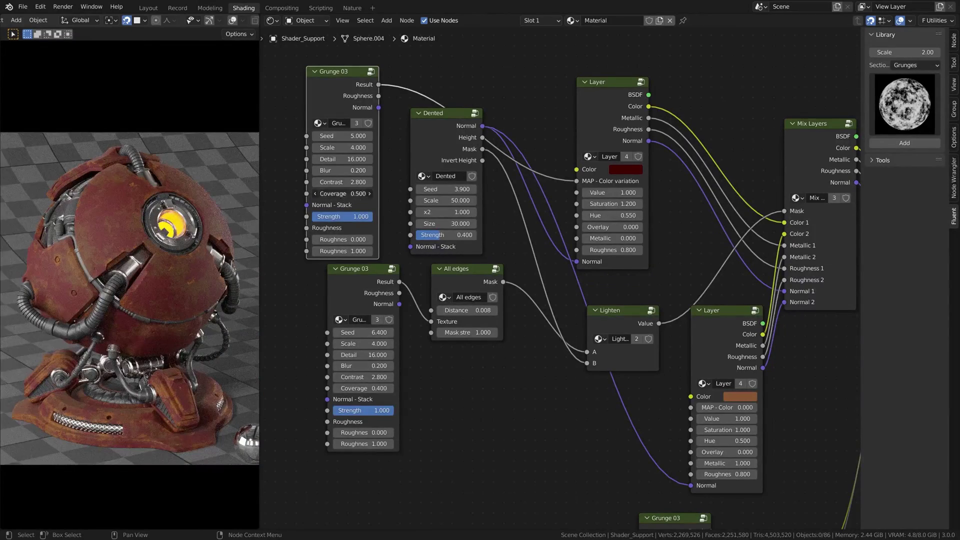
text(0.5)
key(Return)
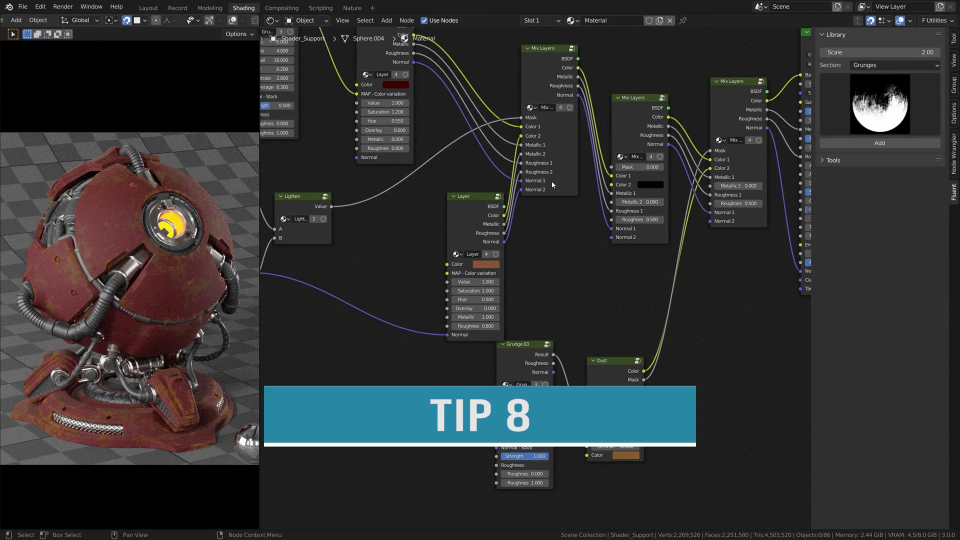
- Add a Grunge gradient node from the Grunges library section and link its Mask to the middle Mix Layers node's Mask
click(458, 216)
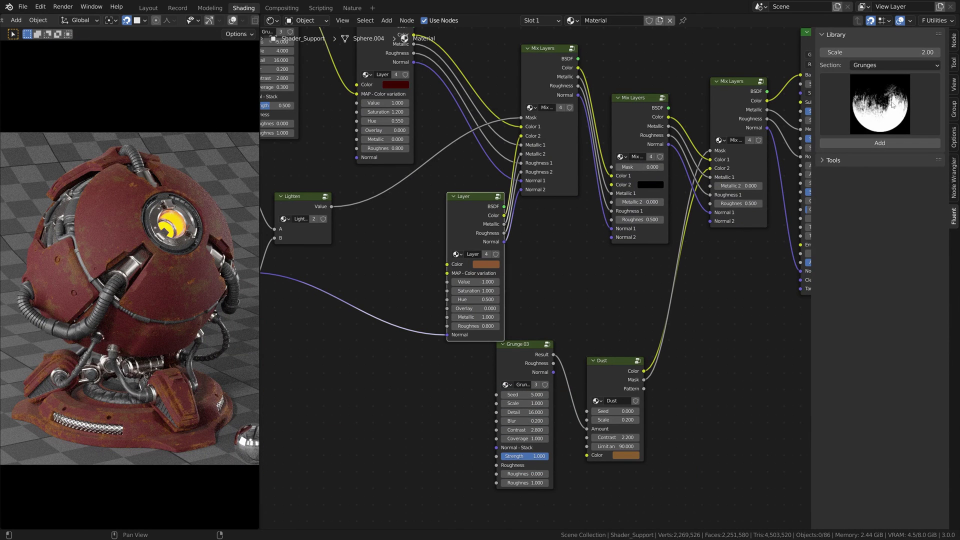
click(895, 65)
click(876, 94)
click(859, 98)
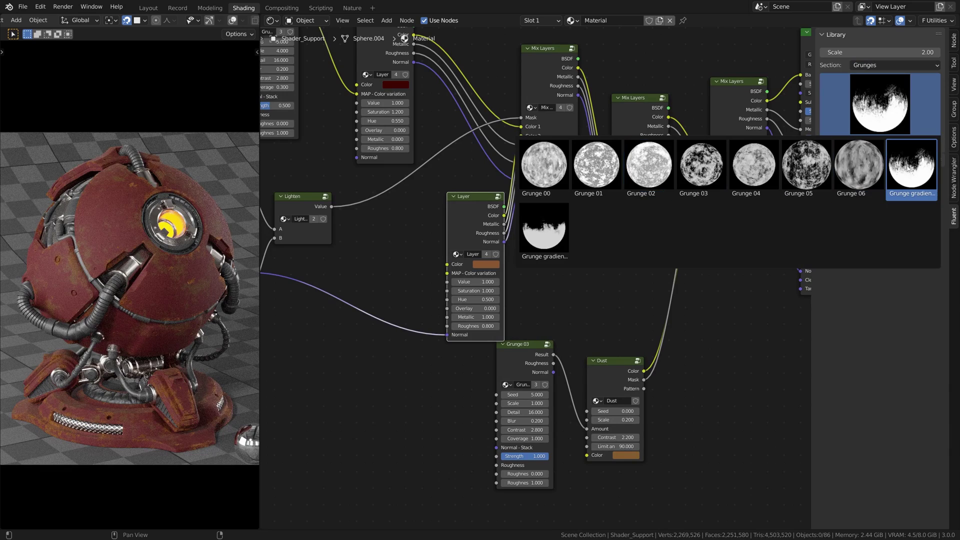
click(912, 170)
click(880, 143)
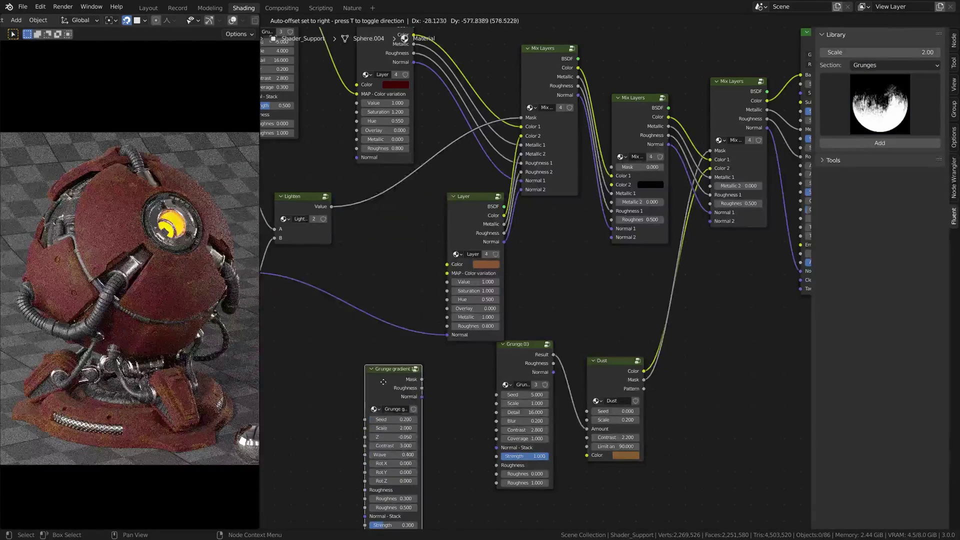
click(399, 376)
drag(405, 362, 619, 169)
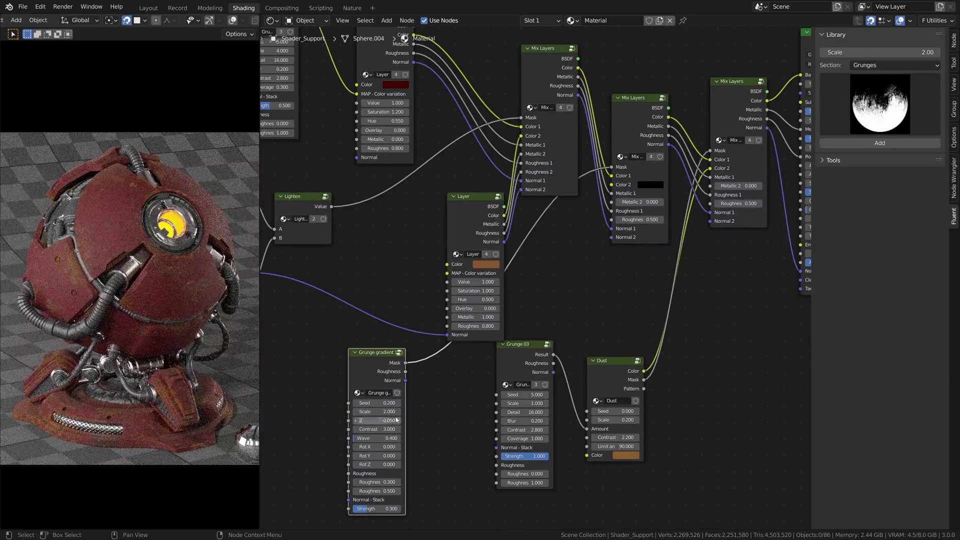
- Set the Grunge gradient node's Rot X to 90 and its Z to 0.01
click(377, 446)
text(90)
key(Return)
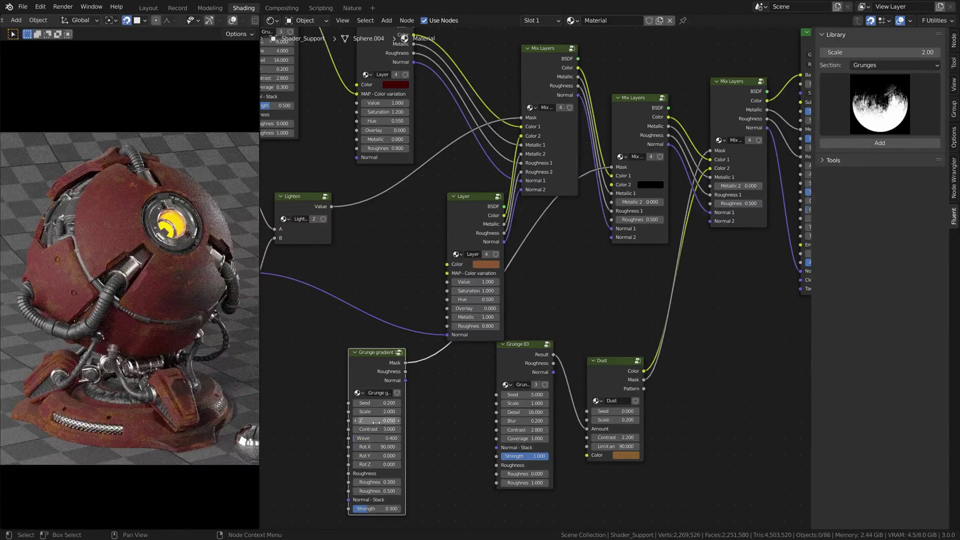
shift+drag(375, 420, 400, 421)
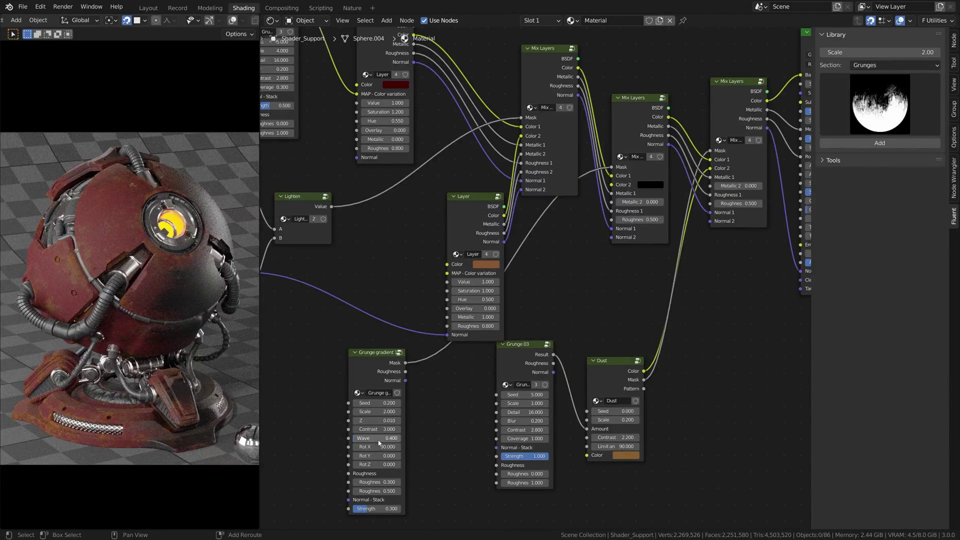
- Set the Grunge gradient's Wave to 0.385 and link its Normal to Normal 2 of the middle Mix Layers node
drag(386, 443, 382, 443)
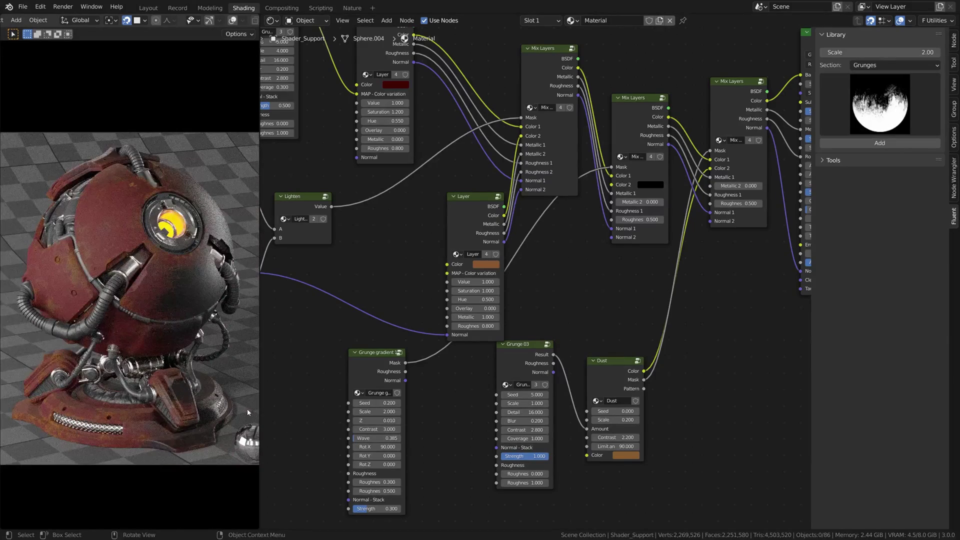
drag(405, 380, 615, 237)
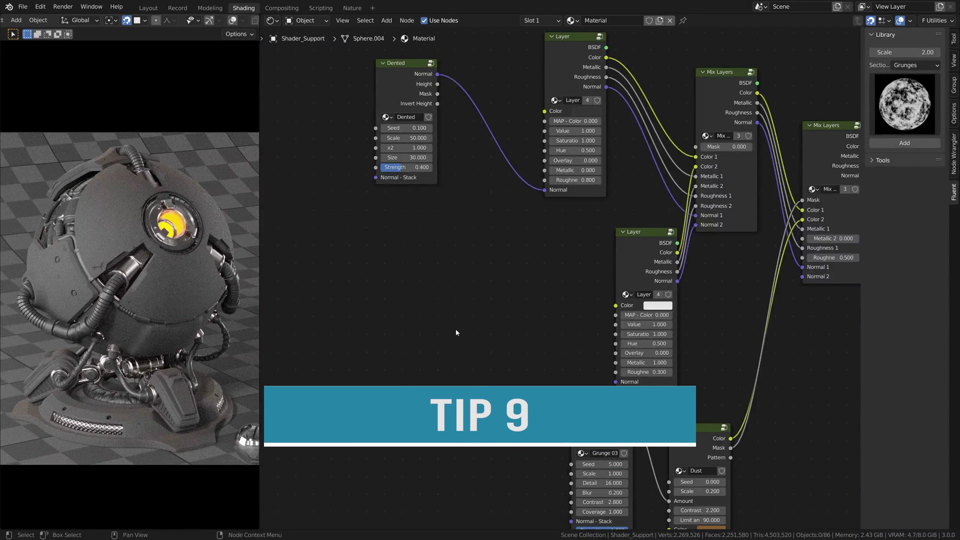
- Add an All edges mask for the first Mix Layers node and place it below the Dented node
click(696, 134)
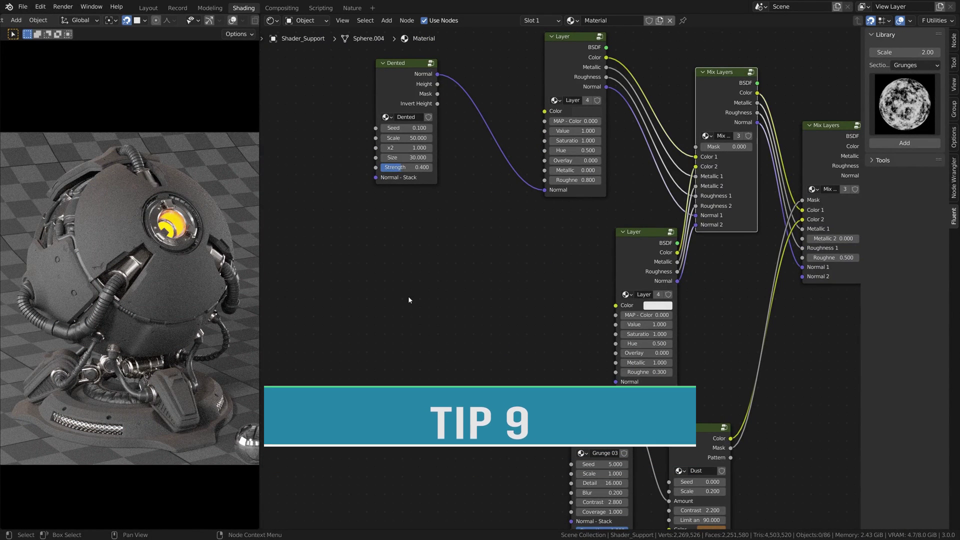
key(f)
click(473, 288)
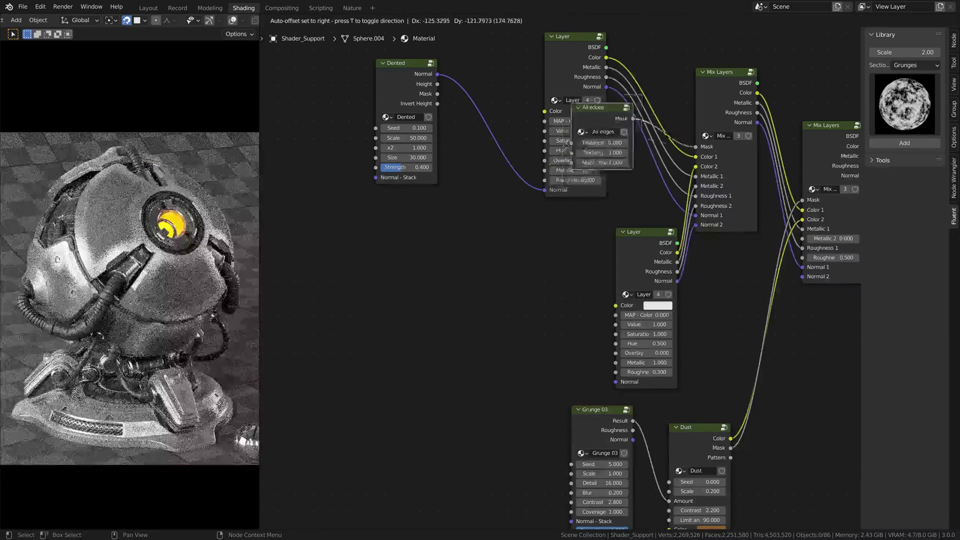
click(417, 281)
- Set the All edges node's Distance to 0.008 and move the node closer to the Layer nodes
double_click(440, 311)
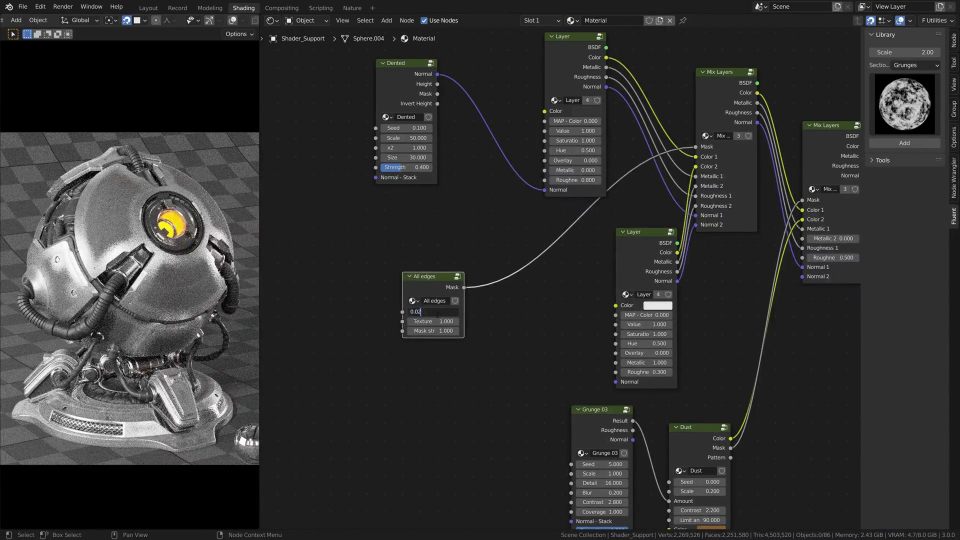
key(BackSpace)
text(08)
key(Return)
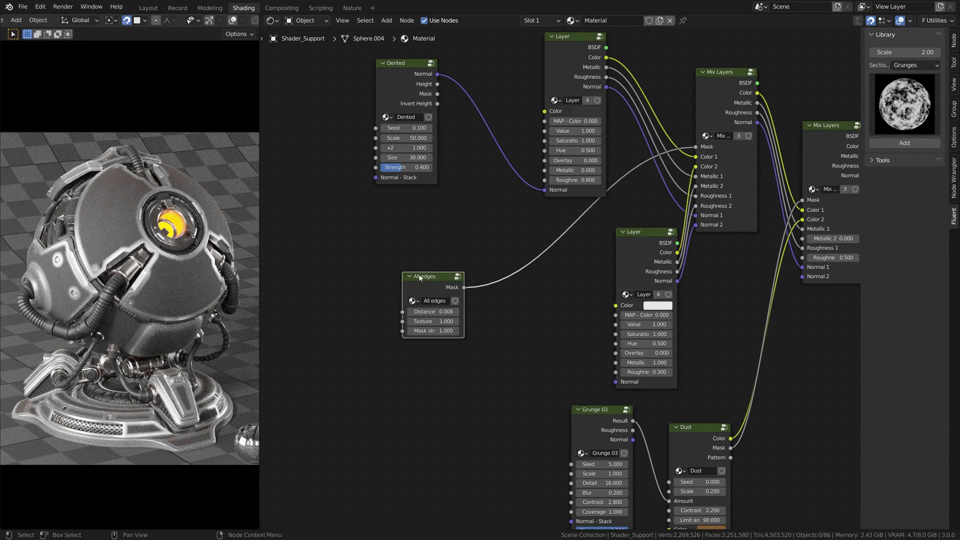
drag(419, 278, 480, 260)
- Add a Grunge 03 node from the Grunges section and link its Result to the All edges node's Texture
click(908, 65)
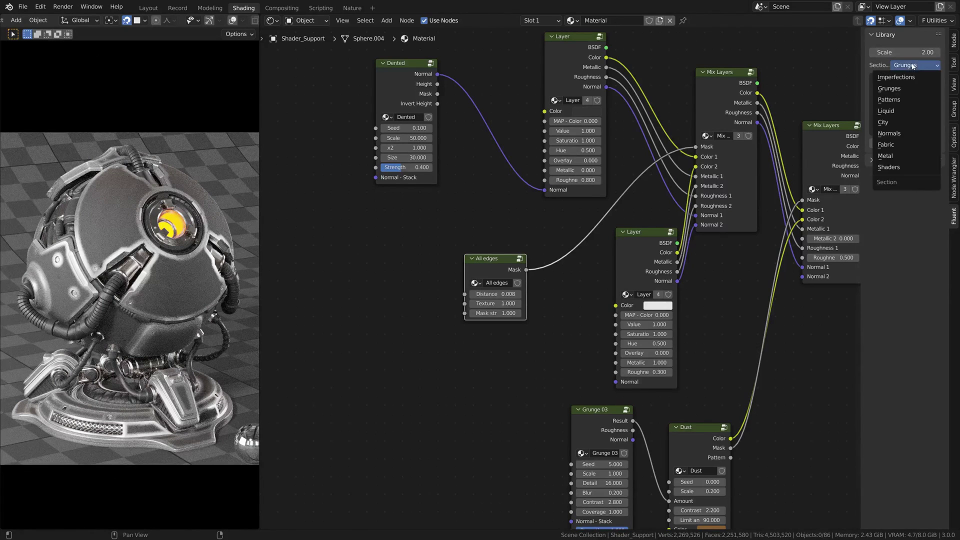
click(909, 89)
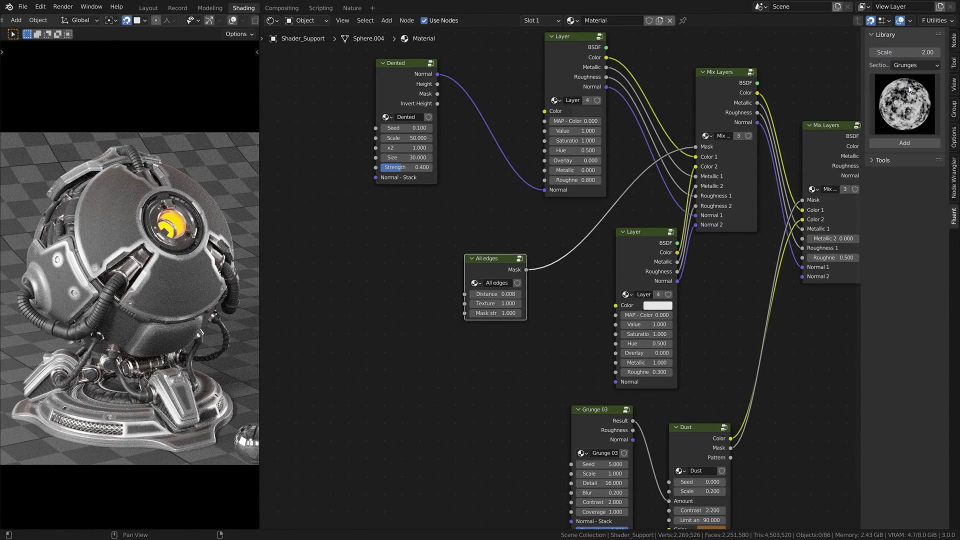
click(904, 96)
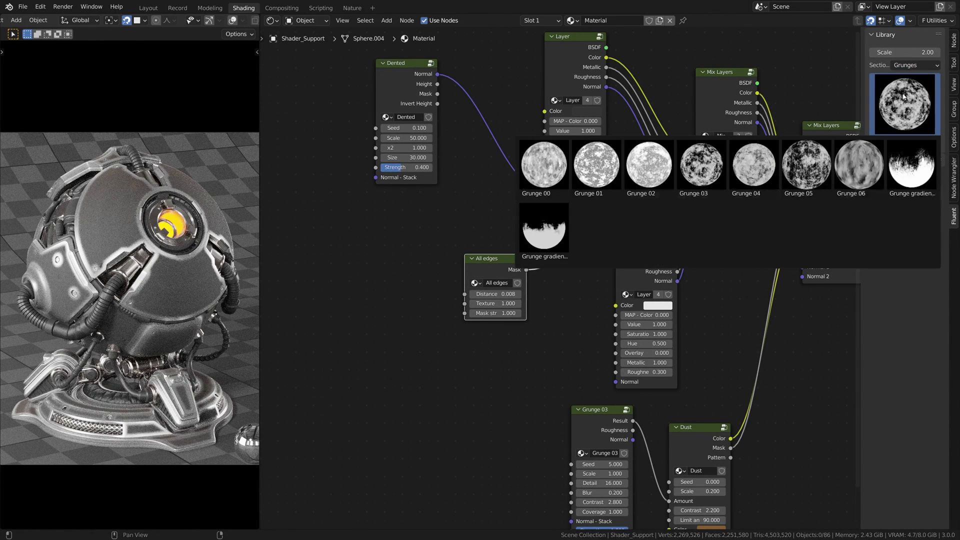
click(699, 165)
click(444, 271)
drag(443, 270, 464, 303)
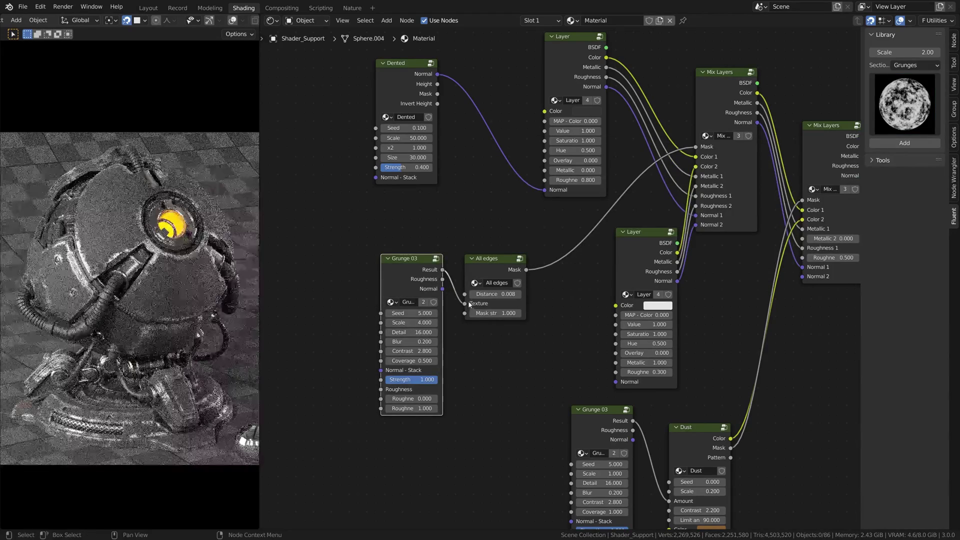
- Try a Coverage of 0.2 on the Grunge 03 node that textures the All edges mask
click(409, 360)
text(0.2)
key(Return)
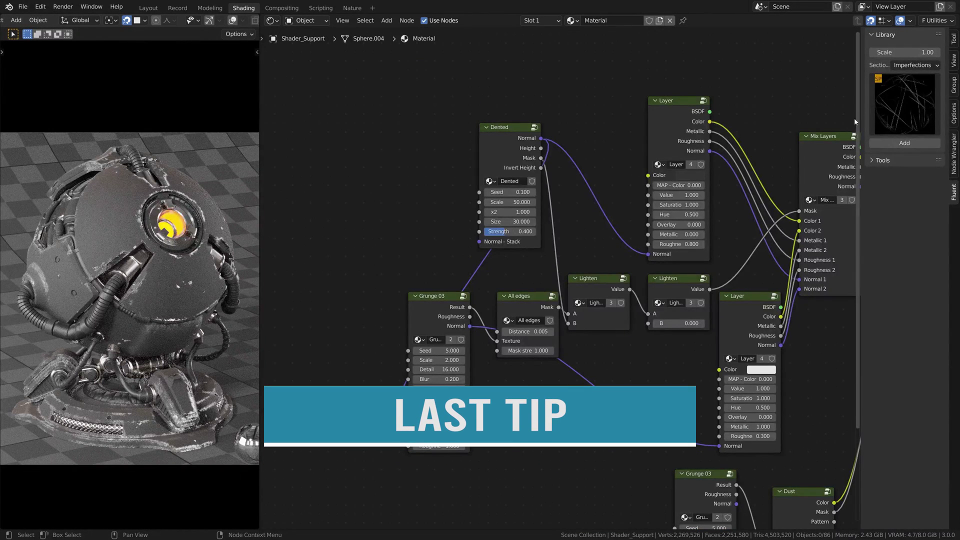
- Add a Scratches long imperfection beside the Dented node and link its Normal to Dented's Normal - Stack
click(511, 146)
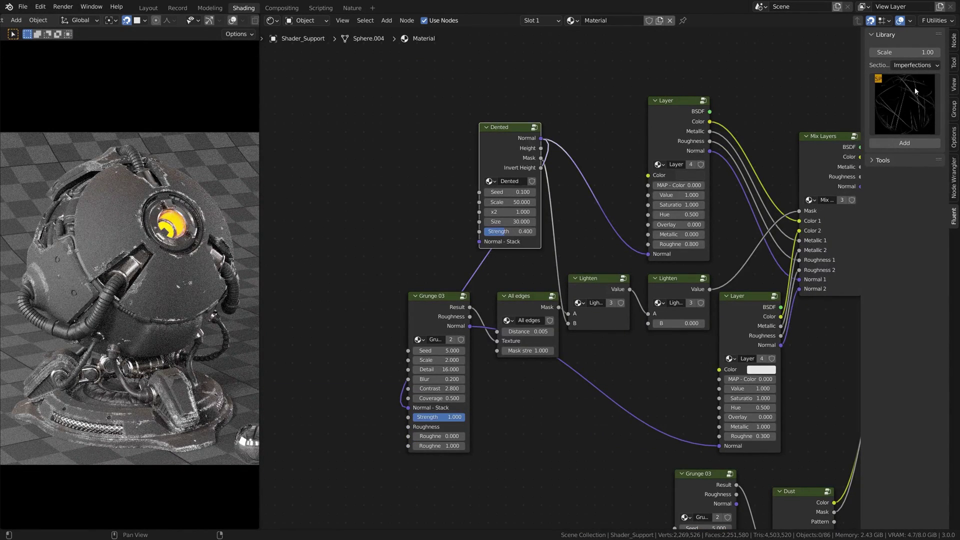
click(899, 94)
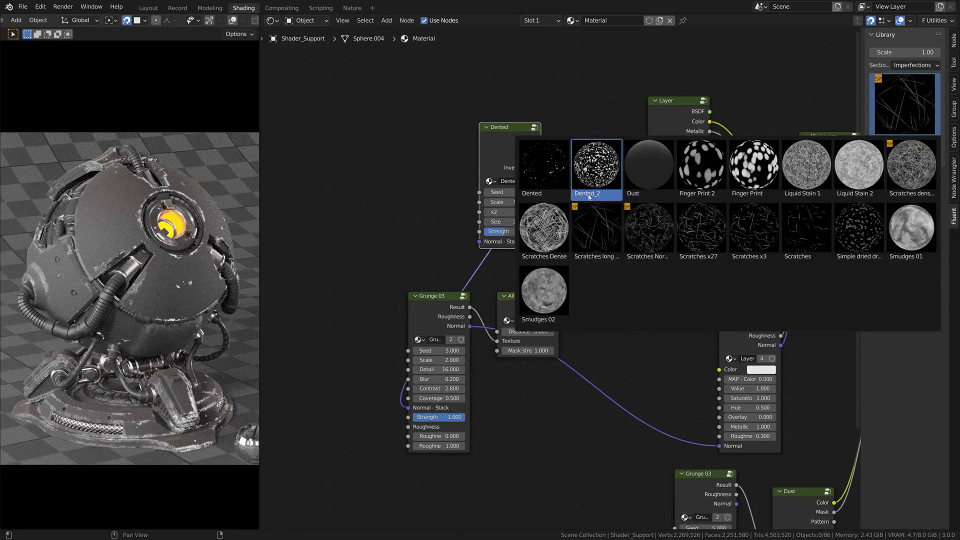
click(596, 227)
click(427, 145)
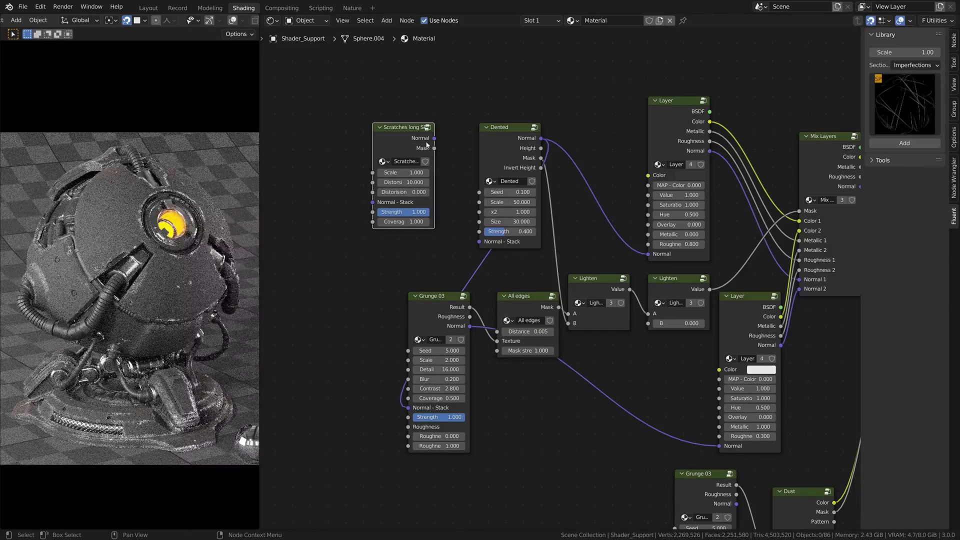
drag(433, 138, 479, 241)
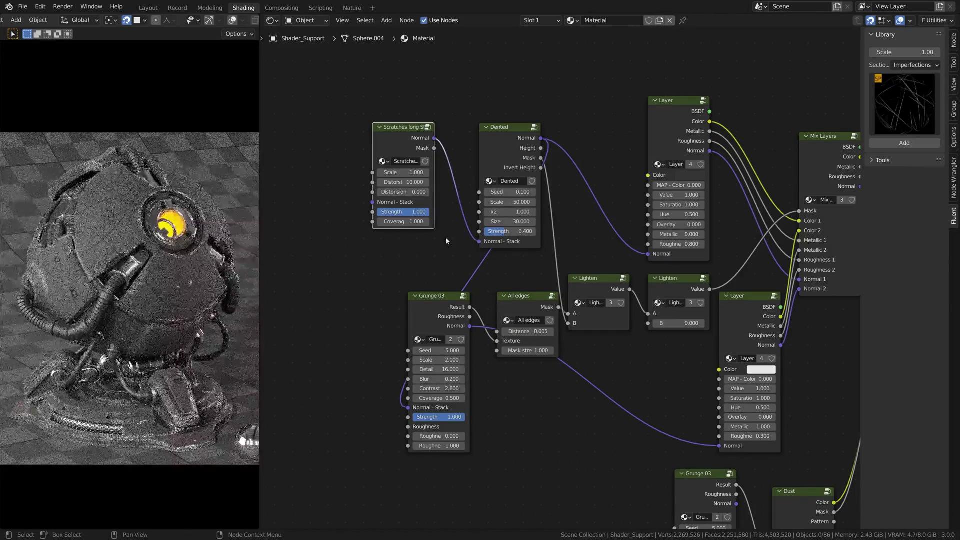
- Set the Scratches long node's Scale to 2 and delete the node
double_click(402, 172)
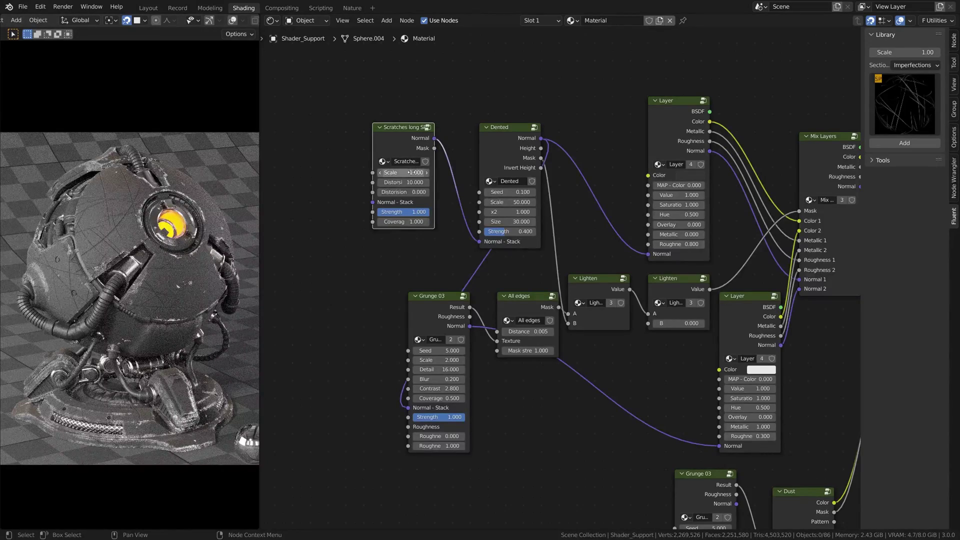
text(2)
key(Return)
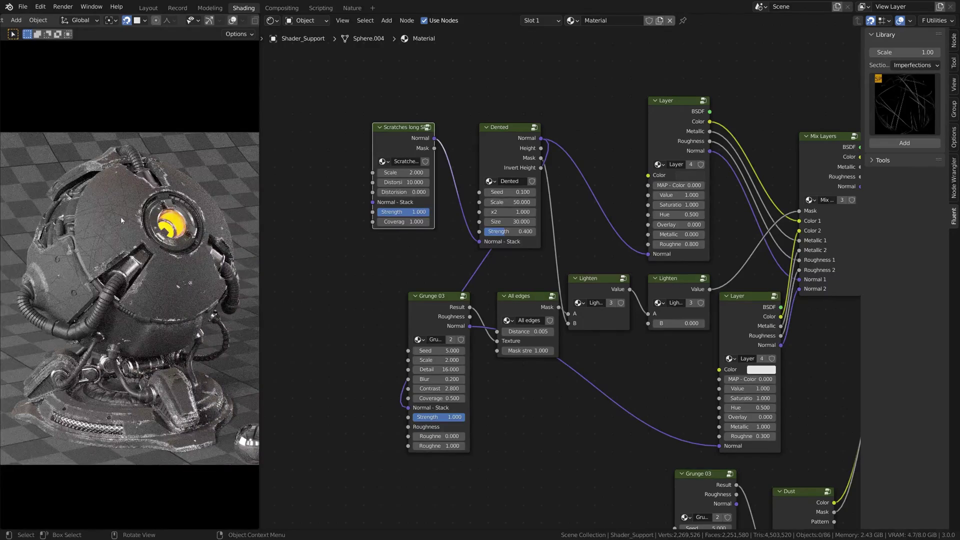
key(x)
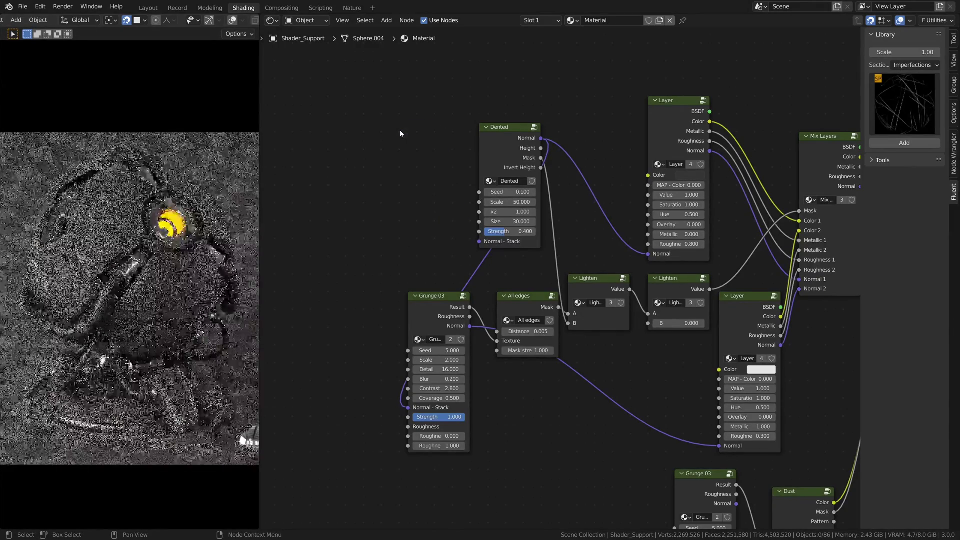
- Set the Fluent library's Scale for newly added nodes to 2
click(918, 52)
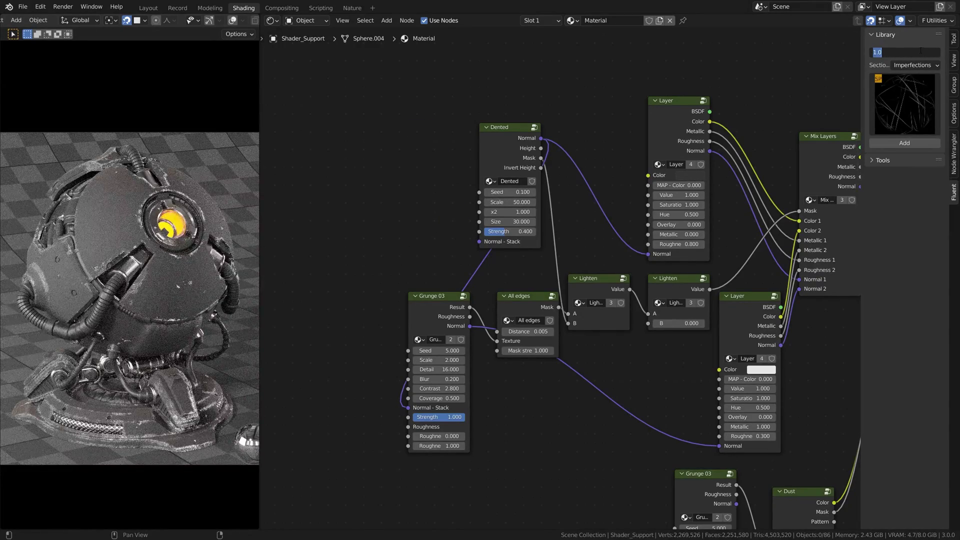
text(2)
key(Return)
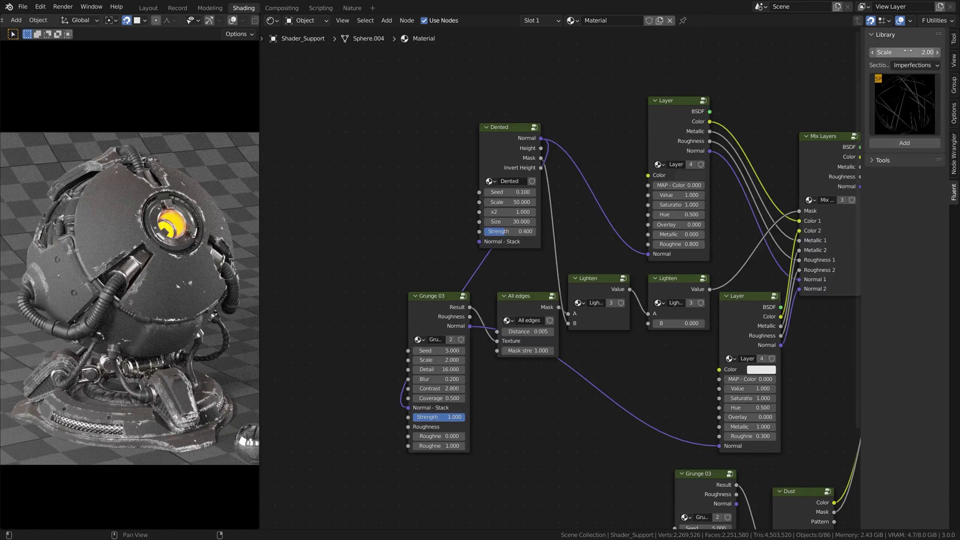
- Add a Scratches long node beside the Dented node and link its Normal to Dented's Normal - Stack
click(524, 138)
click(886, 148)
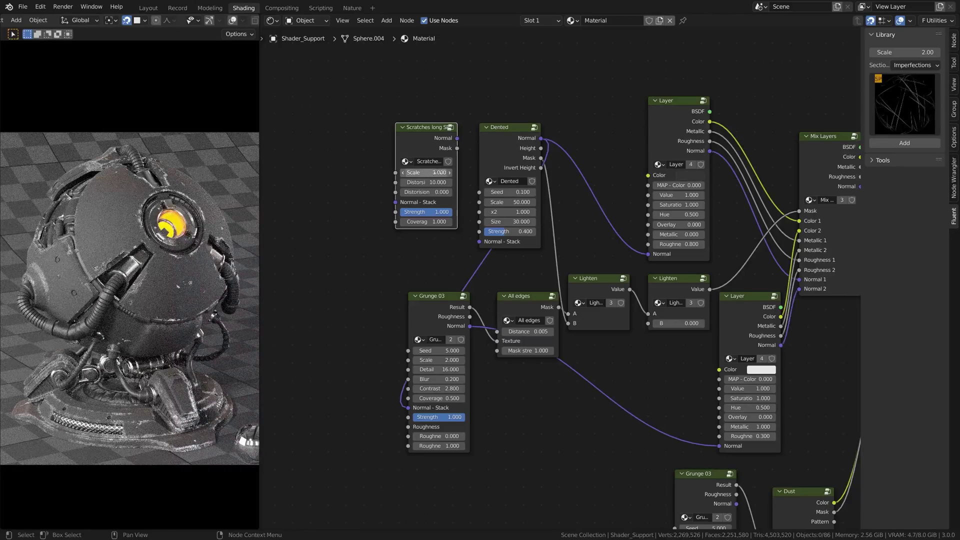
drag(458, 141, 479, 242)
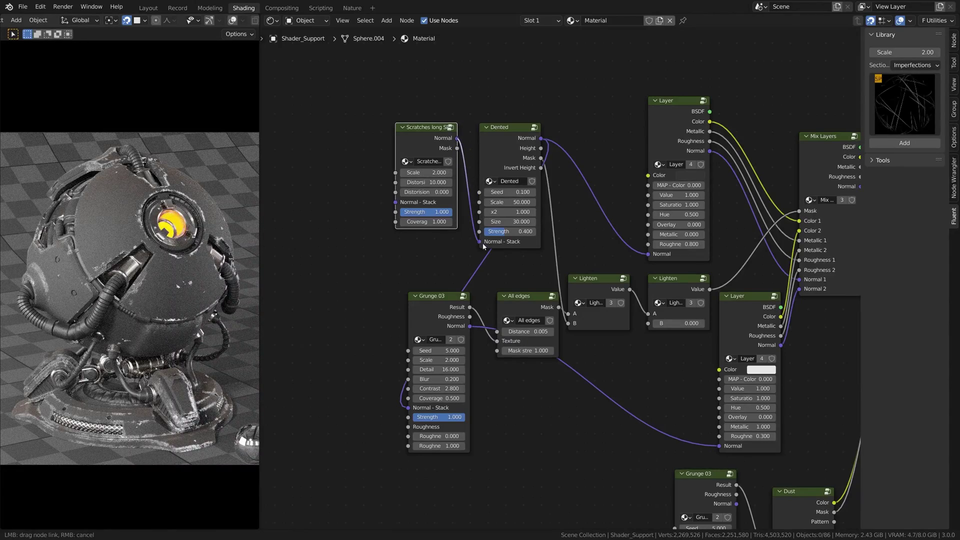